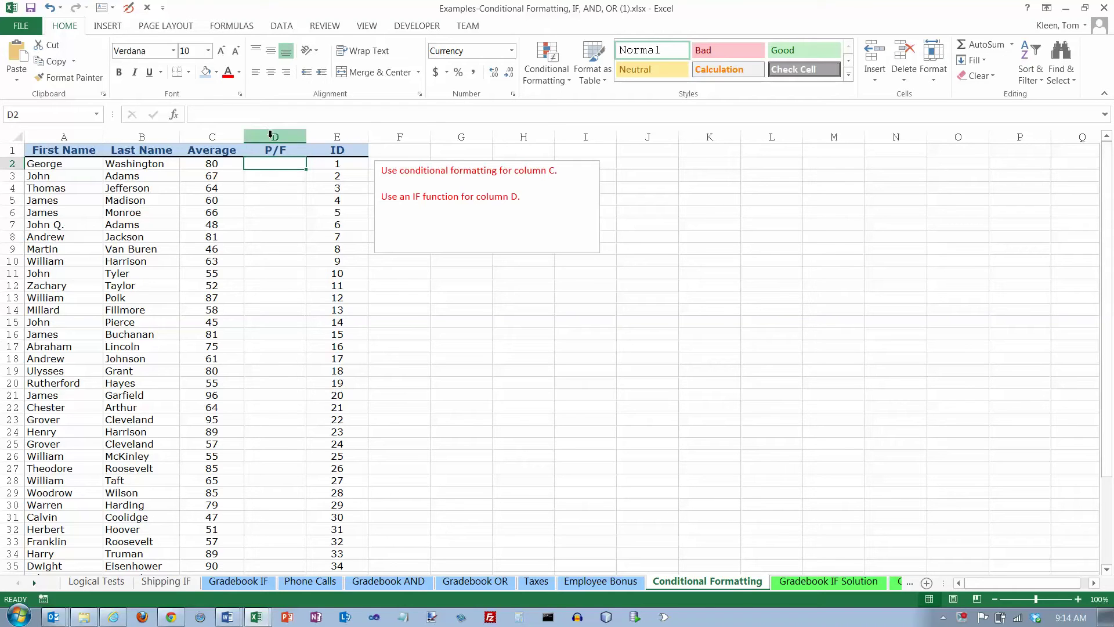
- Insert the IF function from the Logical category into cell D2
left_click(174, 114)
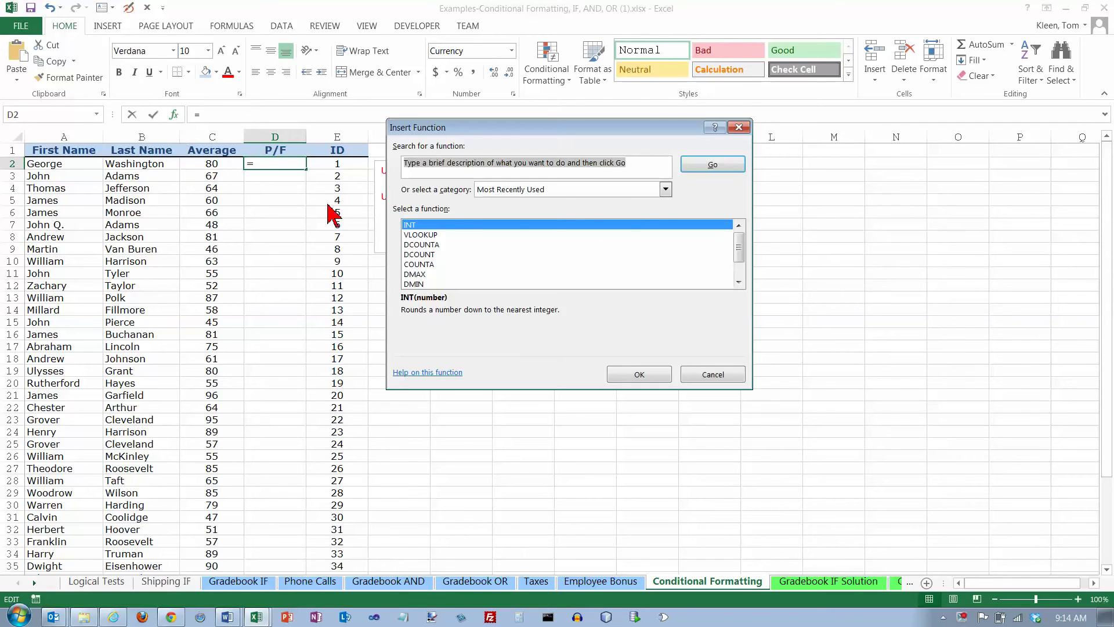
left_click(665, 190)
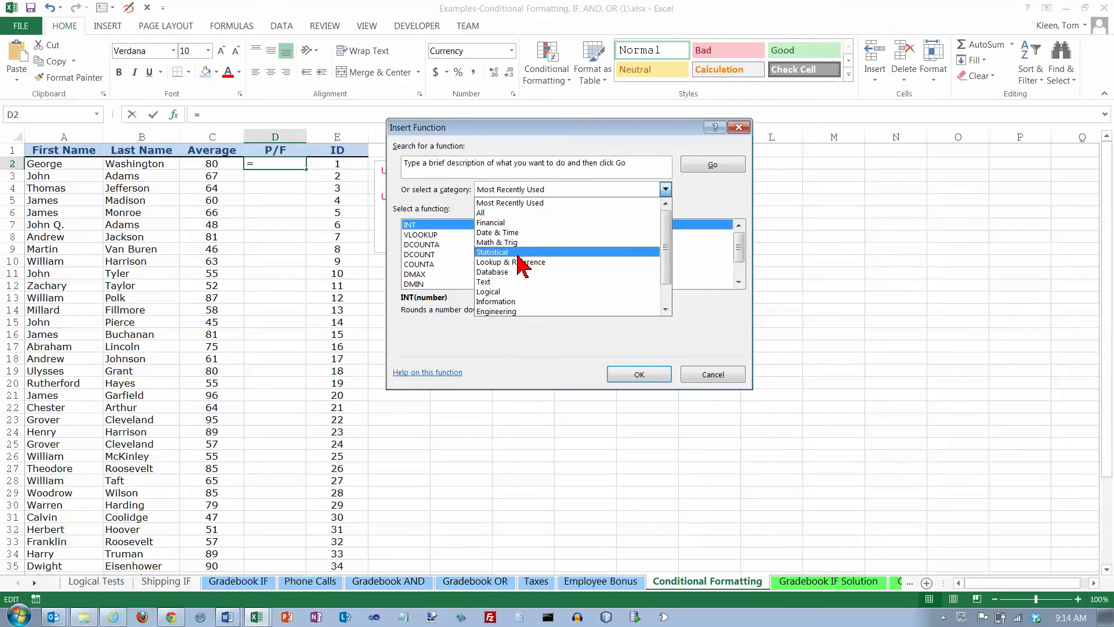
left_click(515, 291)
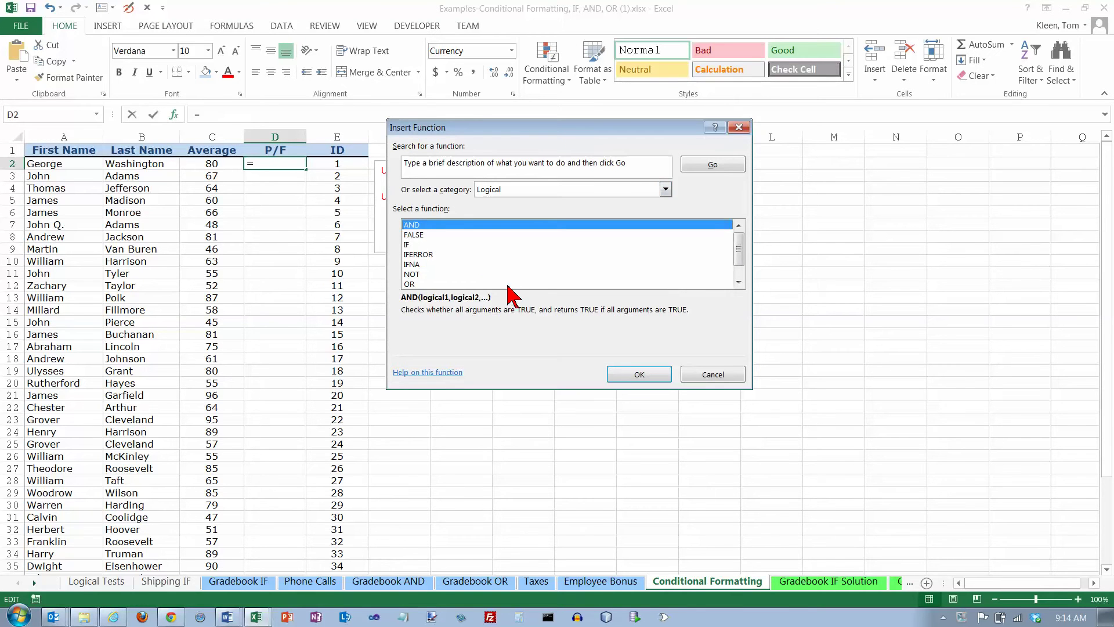
left_click(411, 245)
left_click(632, 375)
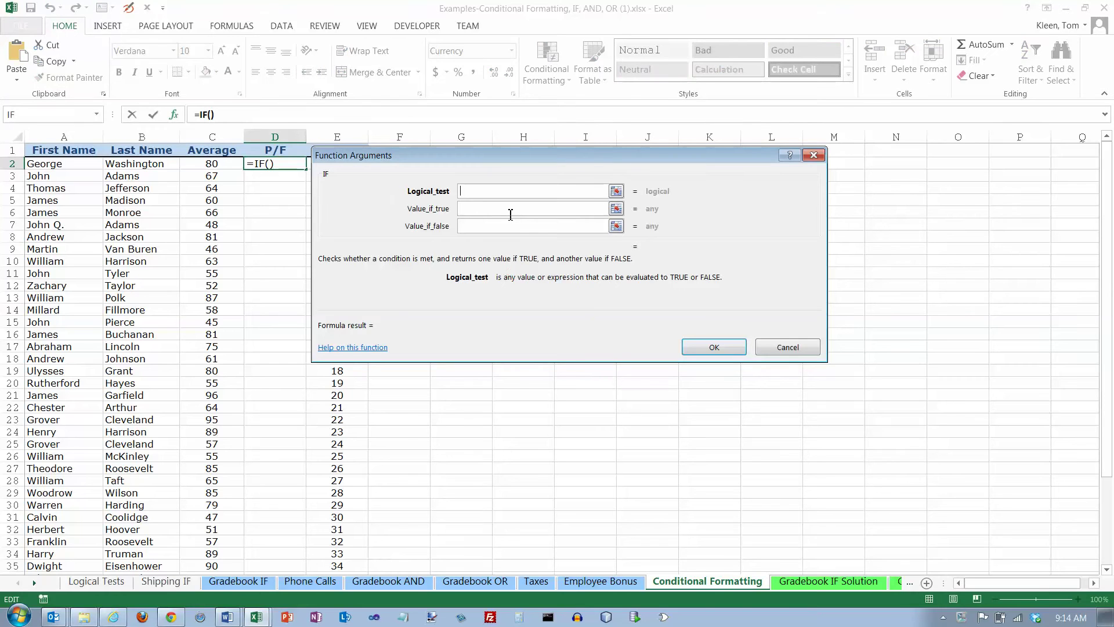
- Complete D2's IF with test C2>=60, "P" if true and "F" if false
type(">=60")
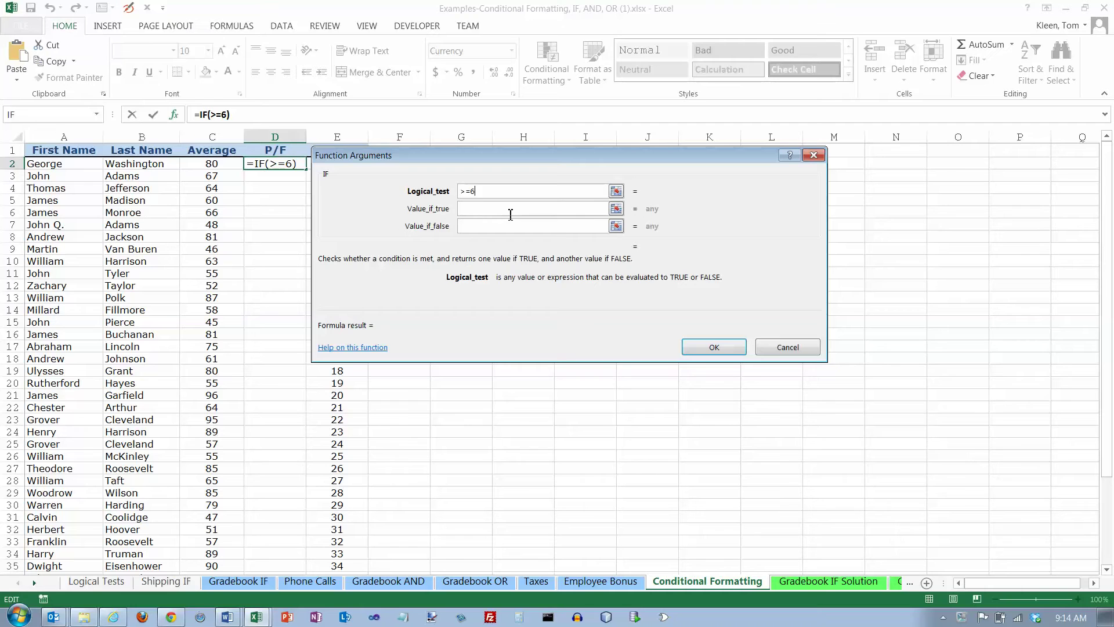
left_click(510, 213)
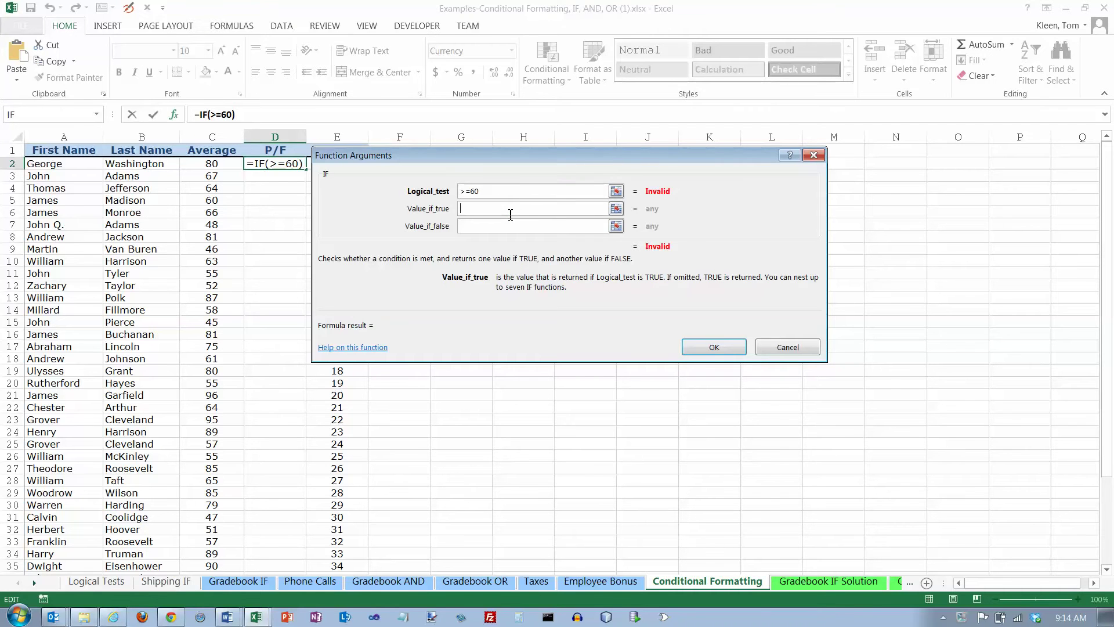
left_click(462, 191)
type("C2")
left_click(503, 208)
type("\"P\"")
key("Tab")
type("F")
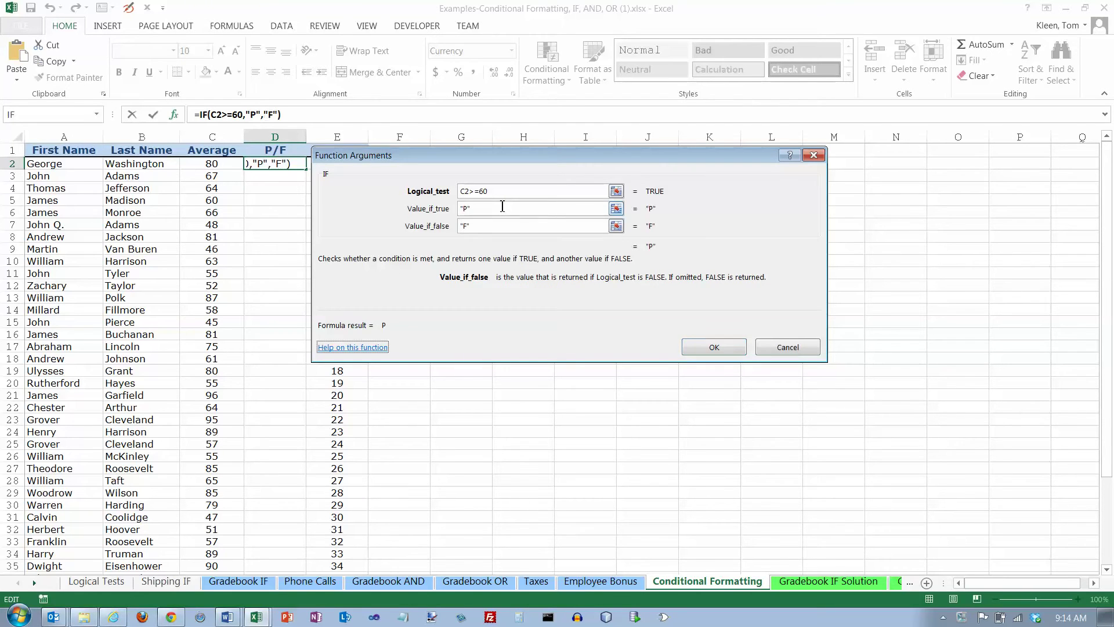
left_click(727, 349)
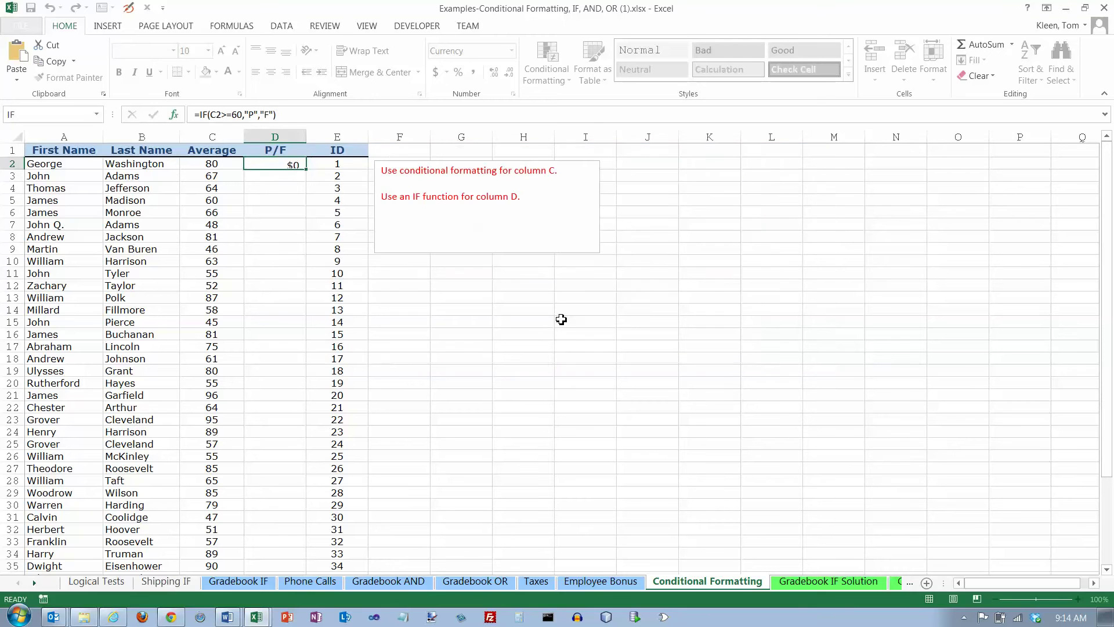
- Fill the IF formula down to D32, centre column D, and spot-check averages against results
left_click_drag(306, 170, 302, 532)
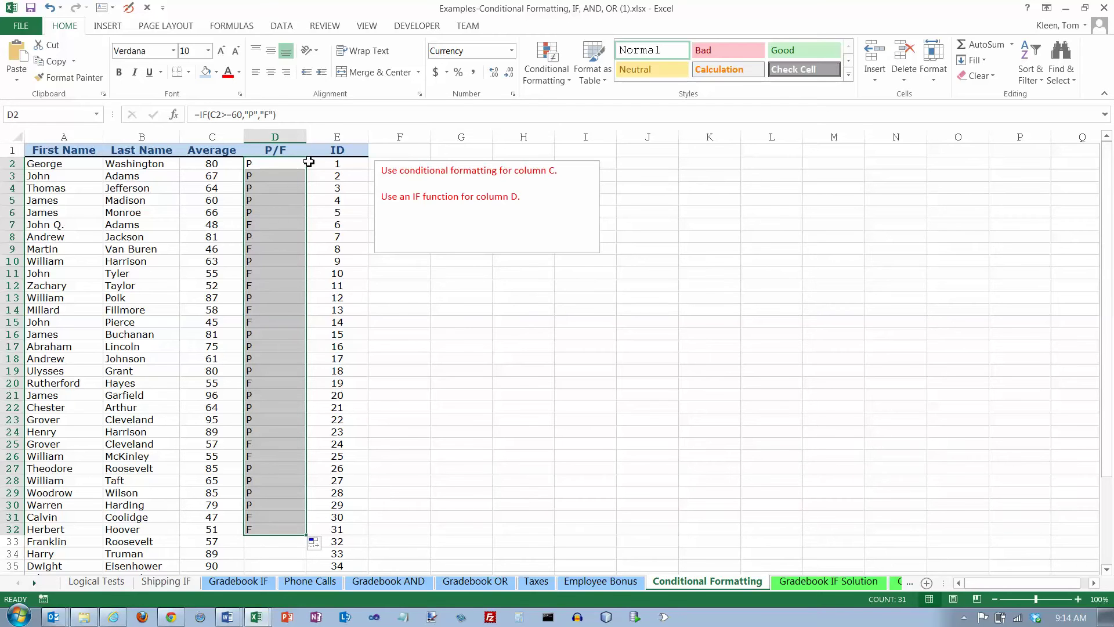
left_click(271, 72)
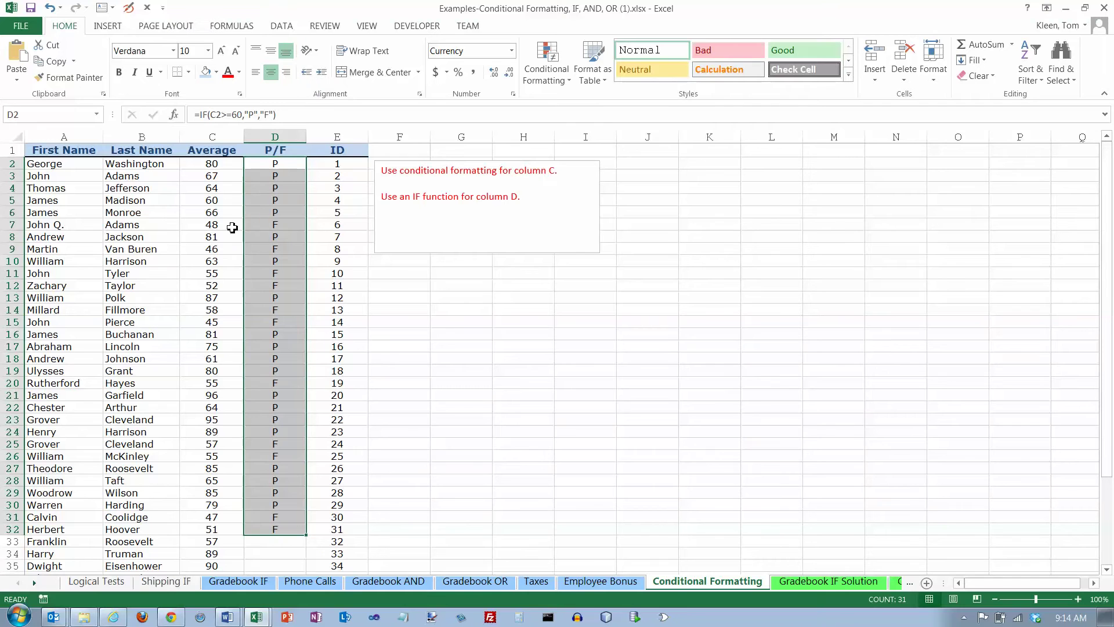
left_click(212, 227)
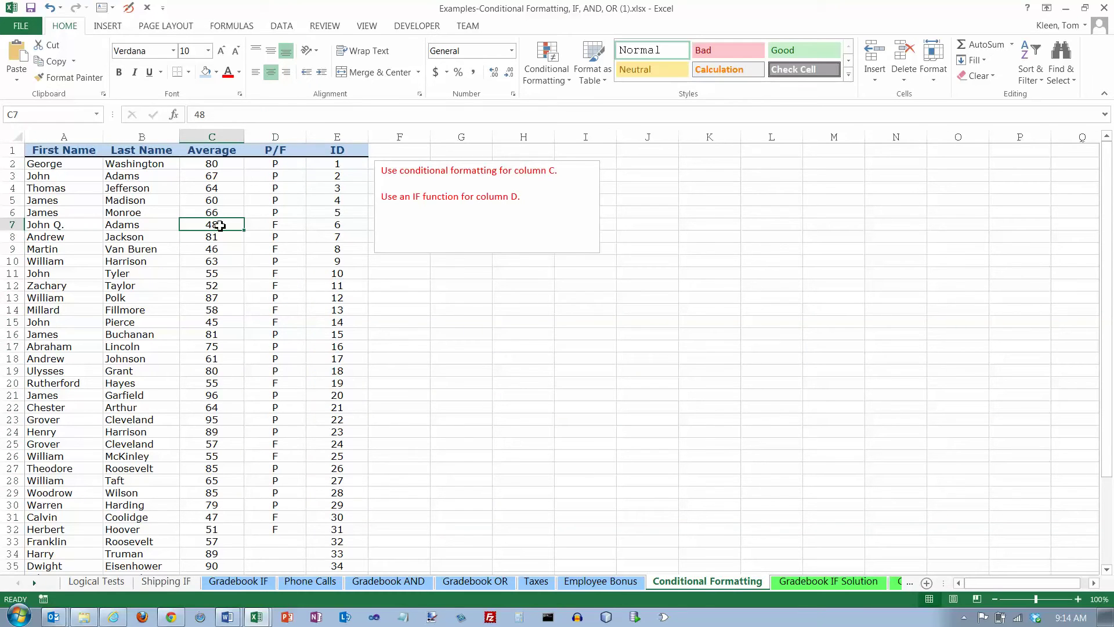
left_click_drag(220, 274, 264, 325)
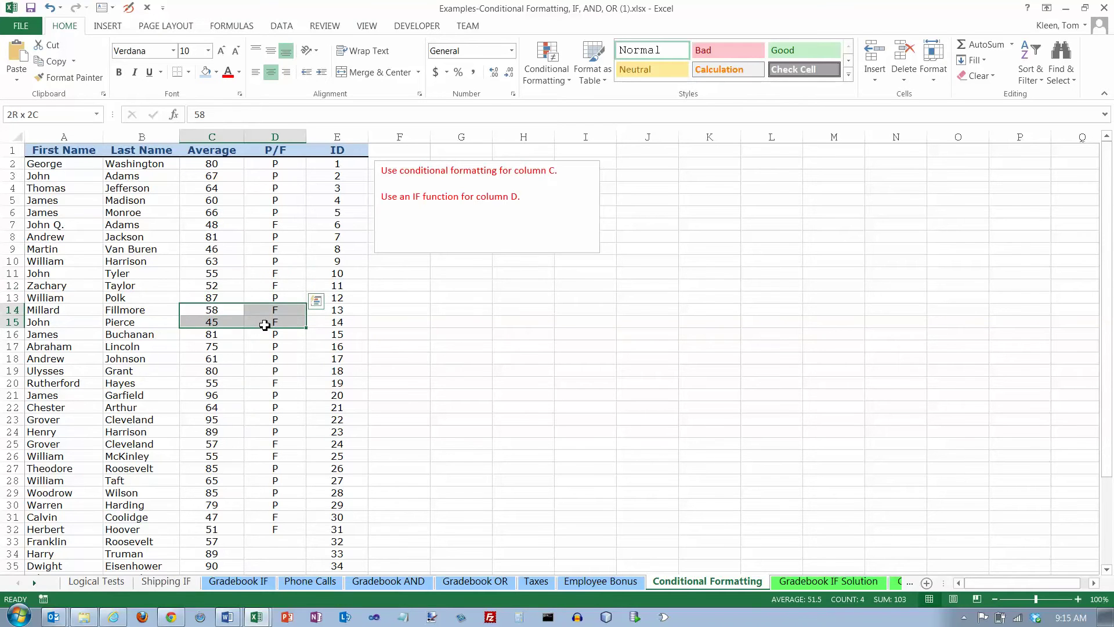
left_click(261, 167)
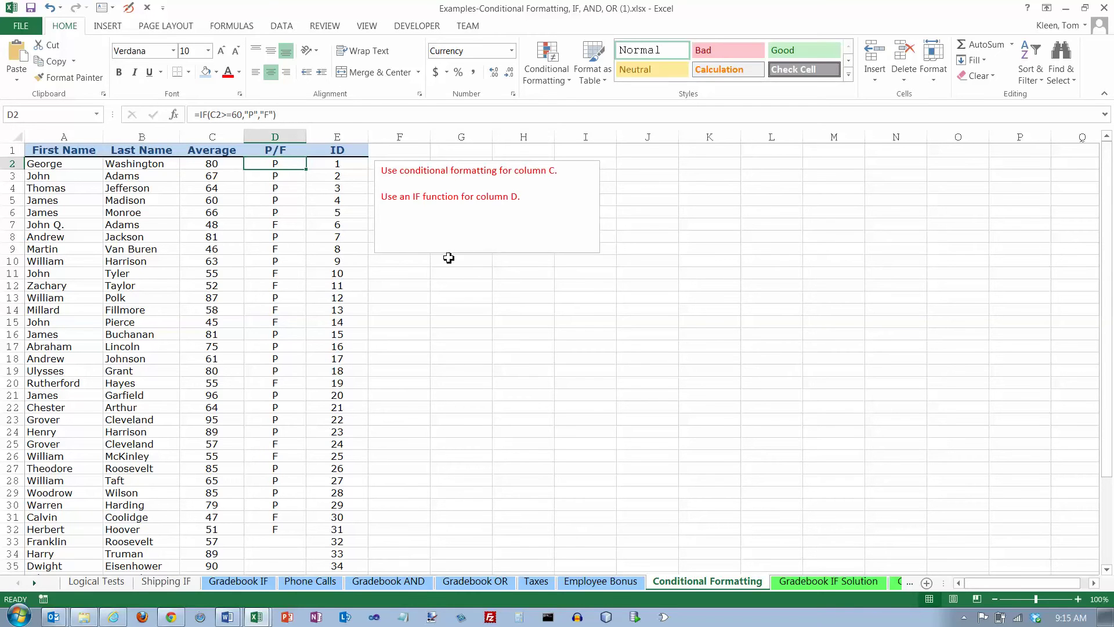
- Start the grade scale at G11 with rows 90+ A and 80+ B
left_click(473, 279)
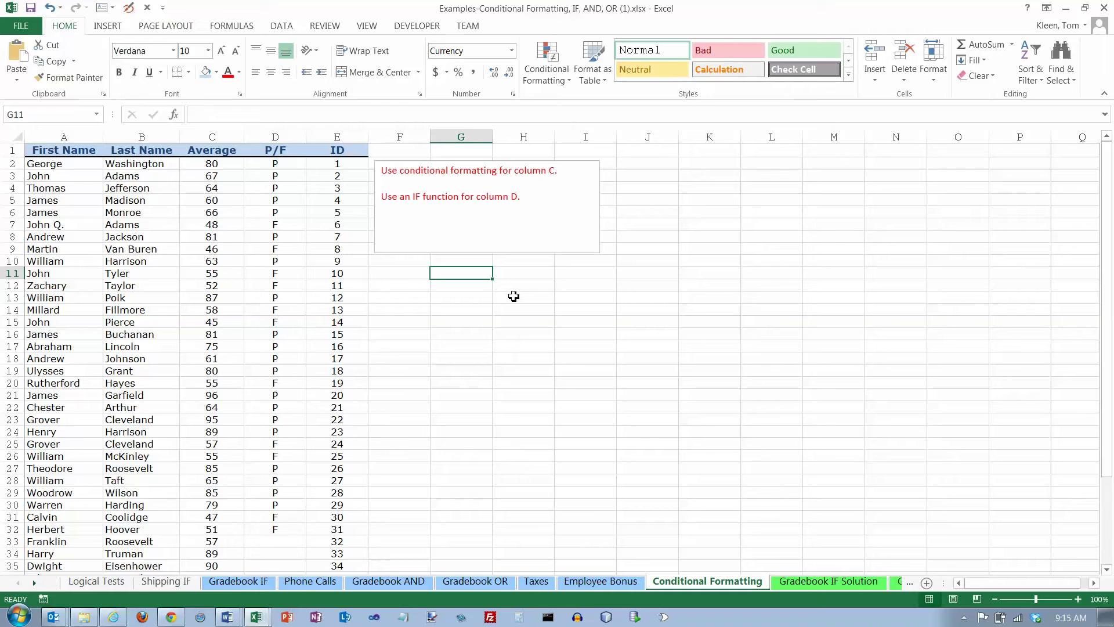
type("90+")
key("Tab")
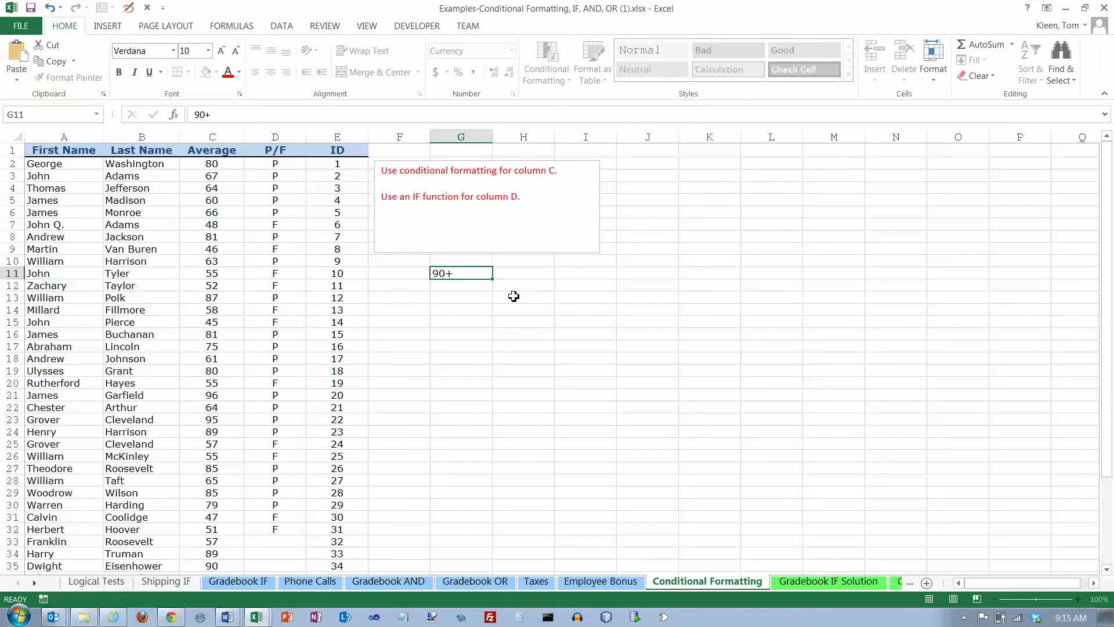
type("A")
key("Return")
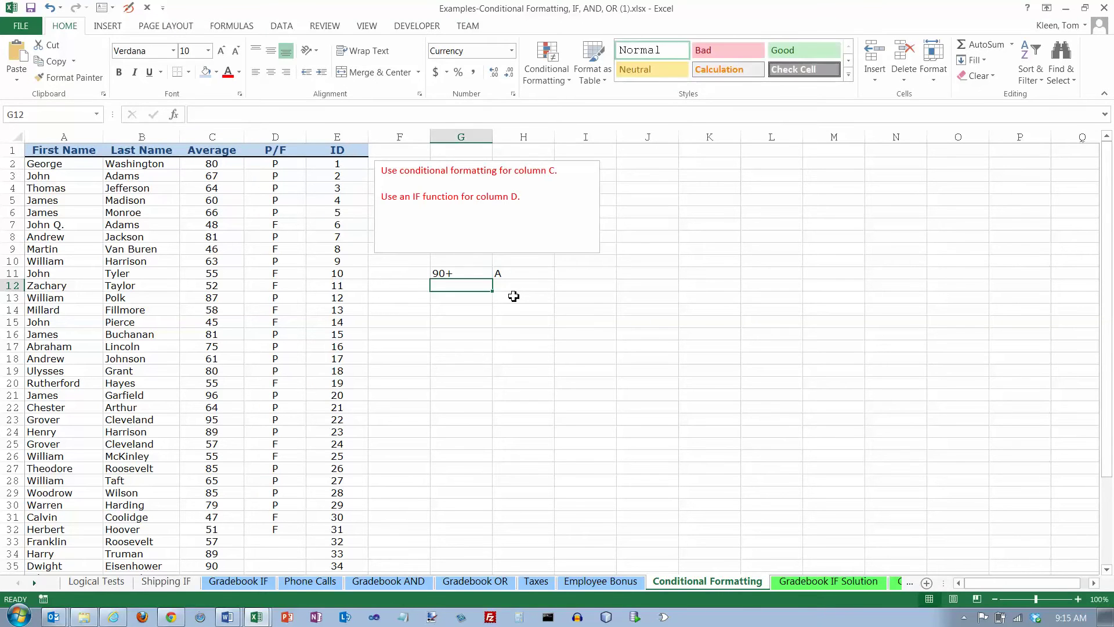
type("80+")
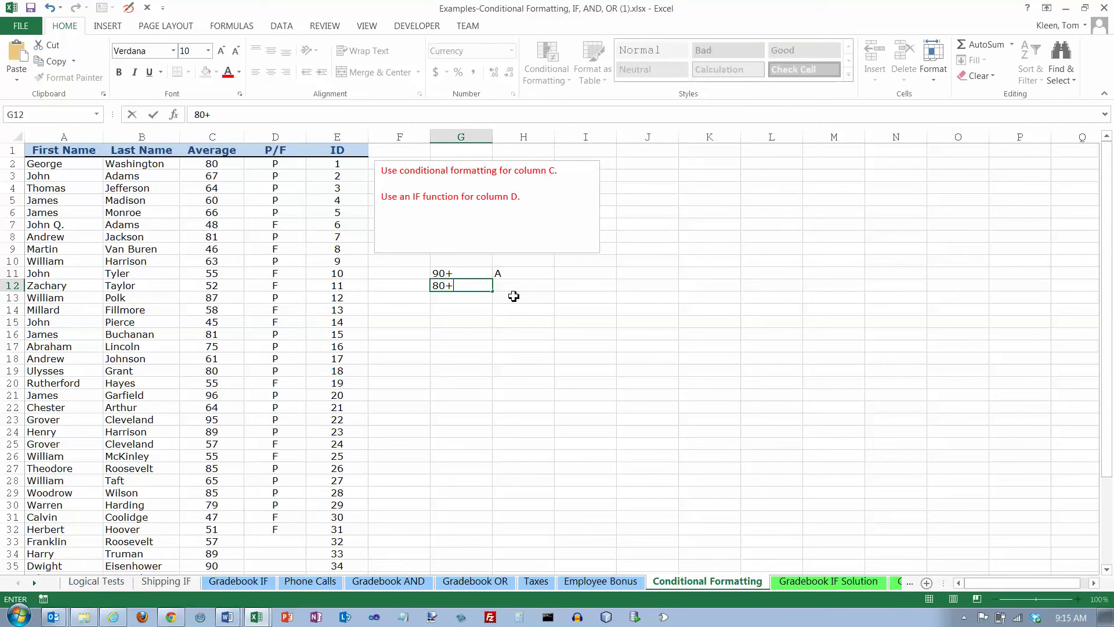
key("Tab")
type("B")
key("Return")
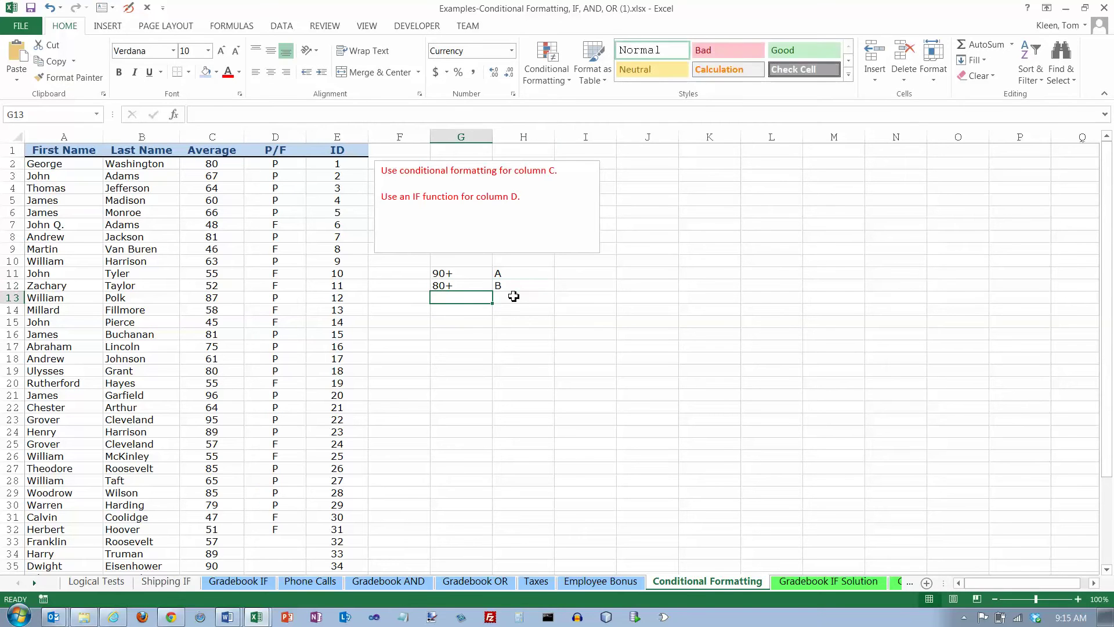
- Add the remaining scale rows 70+ C, 60+ D and <60 F
type("70+")
key("Tab")
type("C")
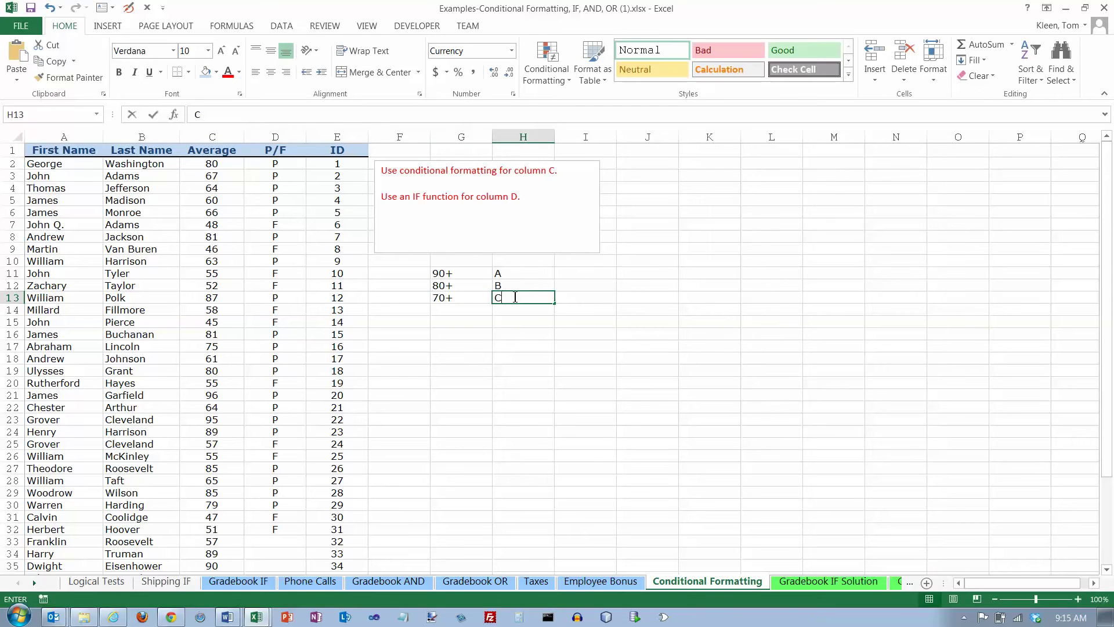
key("Return")
type("6")
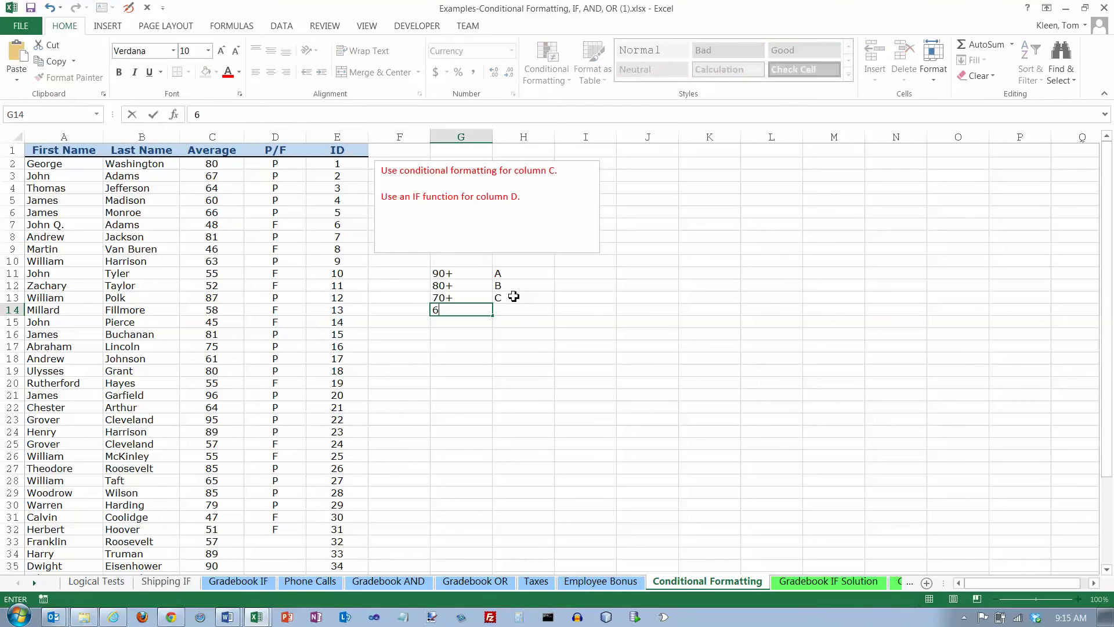
type("0+")
key("Tab")
type("D")
key("ctrl+Return")
key("Return")
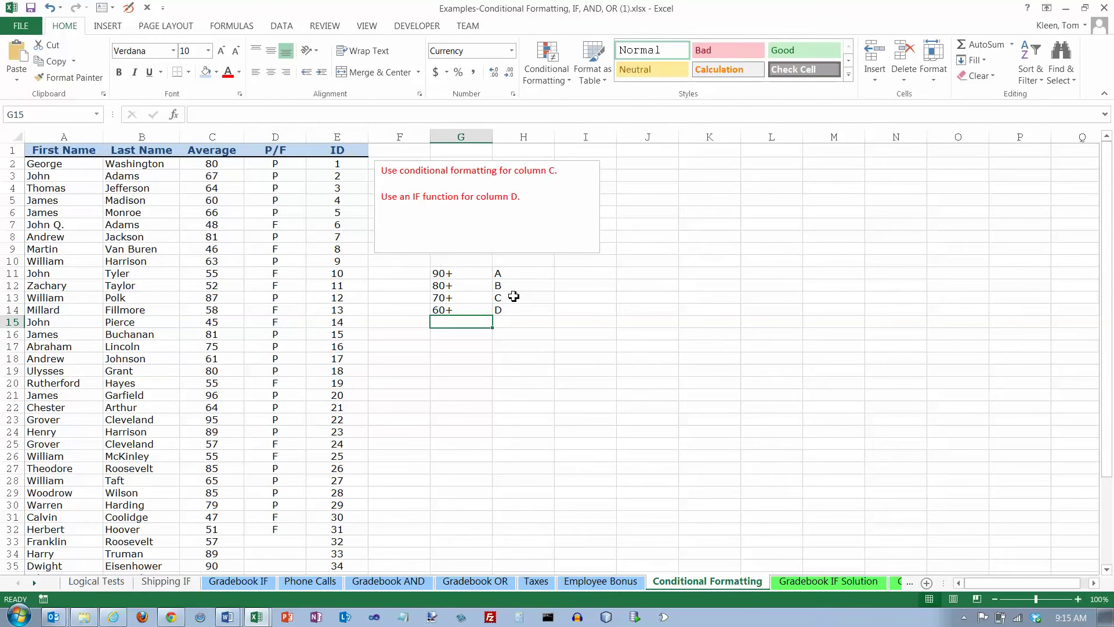
type("<")
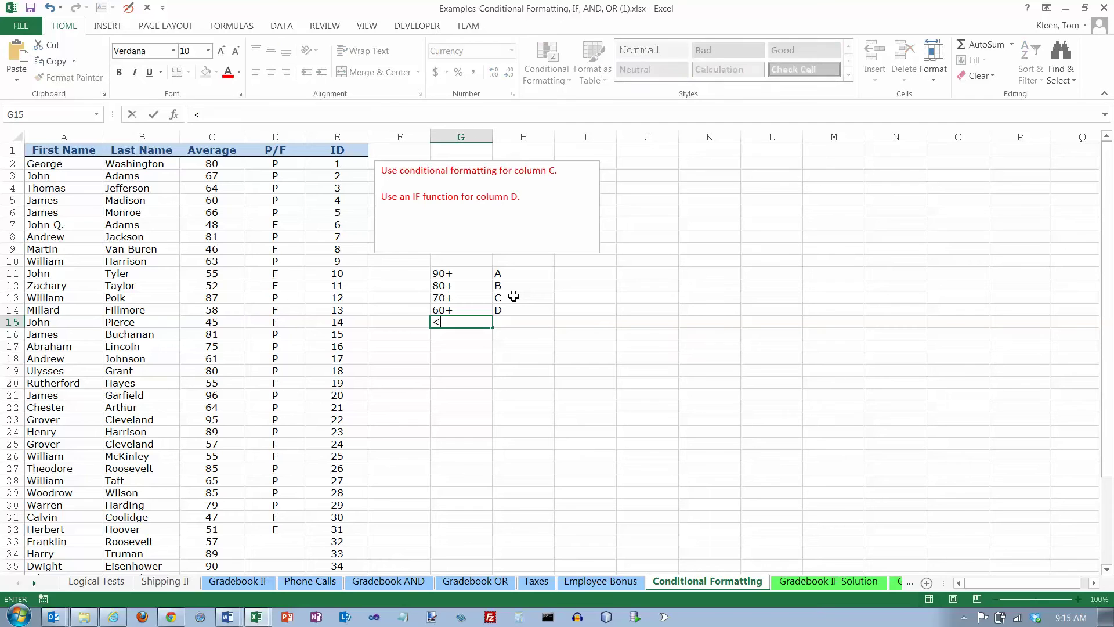
type("60")
key("Tab")
type("F")
key("Return")
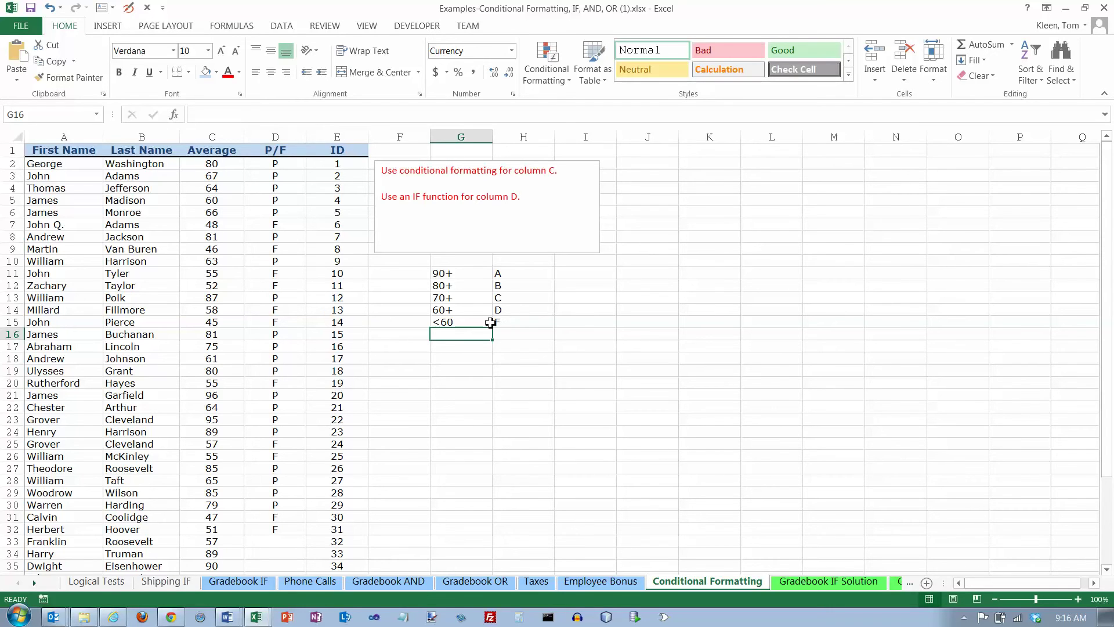
- Switch from Excel to the blank Word document ready for pen inking
key("alt+Tab")
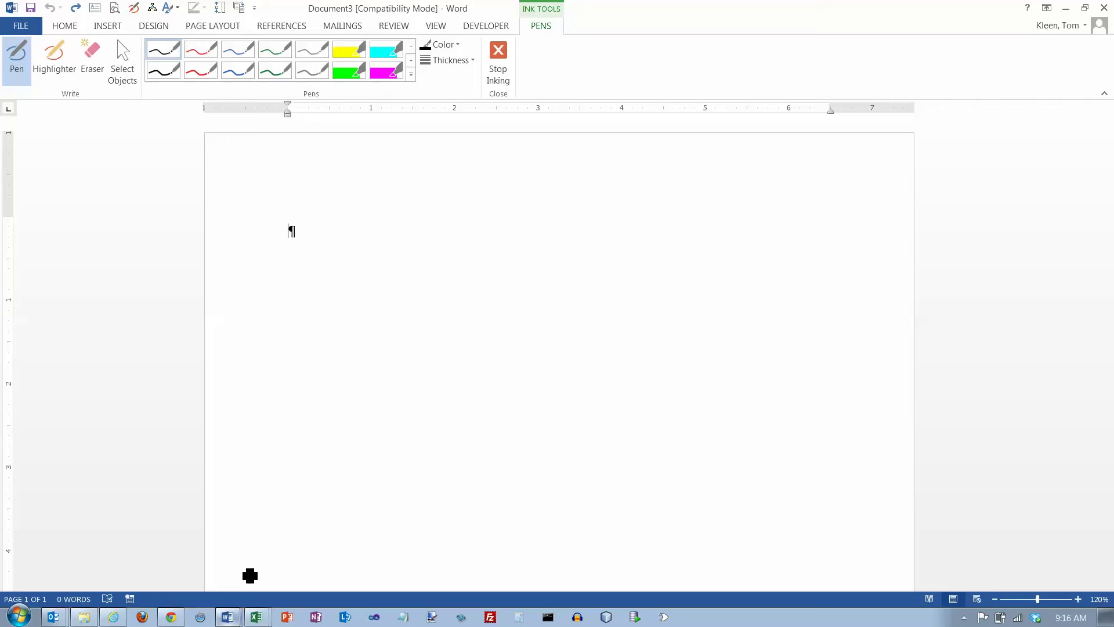
- With a thin black pen, ink the >=90 node with T branch to A and F branch
left_click(172, 58)
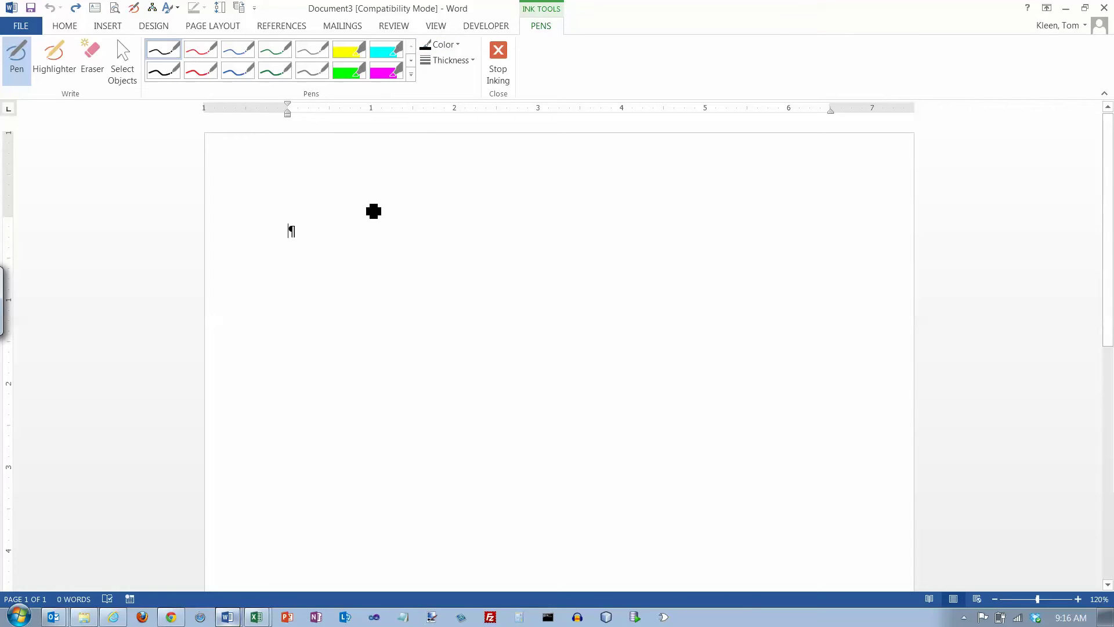
mouse_move(366, 202)
left_mouse_down()
mouse_move(377, 212)
mouse_move(363, 219)
mouse_move(448, 202)
mouse_move(445, 222)
mouse_move(483, 209)
mouse_move(465, 203)
left_mouse_up()
mouse_move(402, 231)
left_mouse_down()
mouse_move(343, 259)
mouse_move(354, 233)
left_mouse_up()
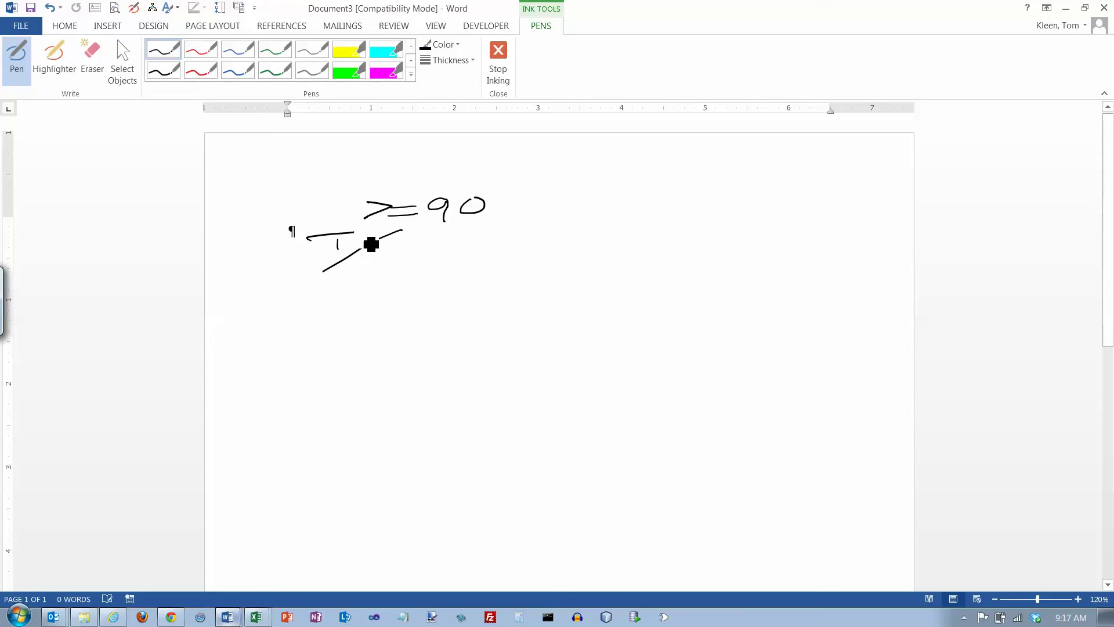
mouse_move(435, 234)
left_mouse_down()
mouse_move(493, 264)
mouse_move(509, 227)
left_mouse_up()
mouse_move(503, 230)
left_mouse_down()
mouse_move(503, 245)
mouse_move(515, 235)
left_mouse_up()
left_click_drag(296, 308, 318, 295)
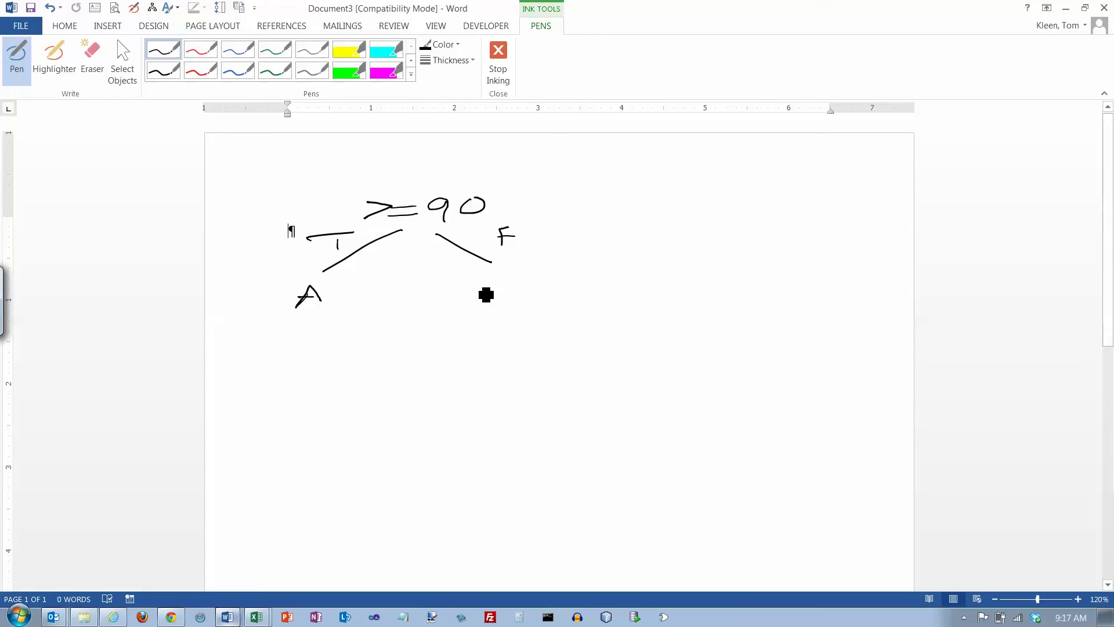
- Ink the >=80 node with its T branch to B and F branch onward
mouse_move(487, 276)
left_mouse_down()
mouse_move(585, 286)
mouse_move(575, 267)
mouse_move(594, 272)
left_mouse_up()
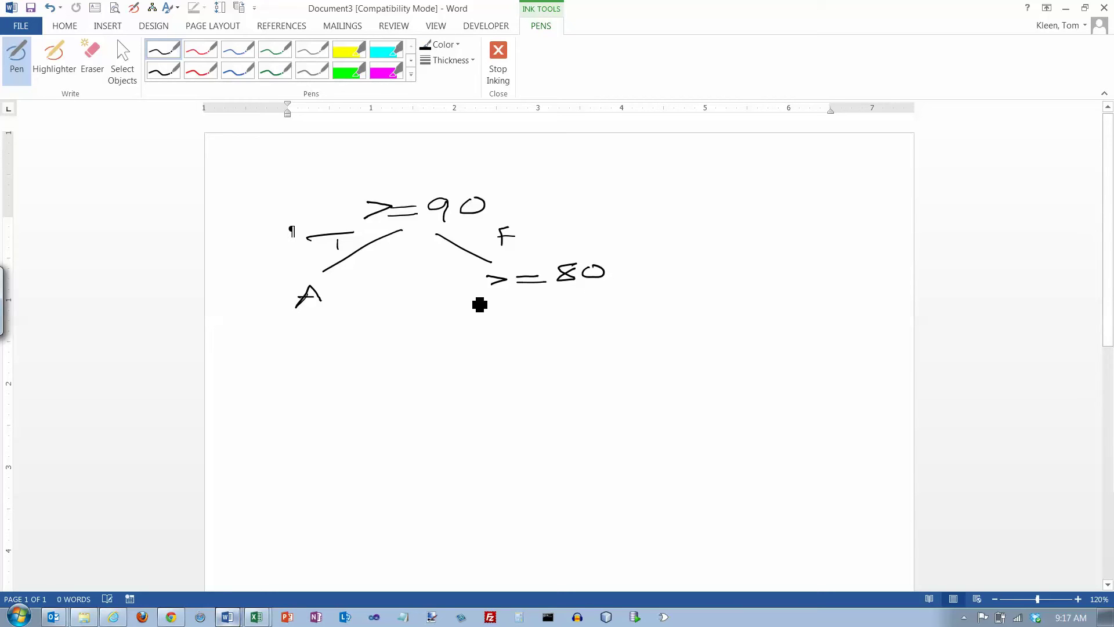
mouse_move(503, 299)
left_mouse_down()
mouse_move(456, 325)
mouse_move(468, 298)
left_mouse_up()
mouse_move(416, 340)
left_mouse_down()
mouse_move(445, 354)
mouse_move(423, 358)
left_mouse_up()
mouse_move(513, 301)
left_mouse_down()
mouse_move(575, 326)
mouse_move(599, 302)
mouse_move(595, 310)
left_mouse_up()
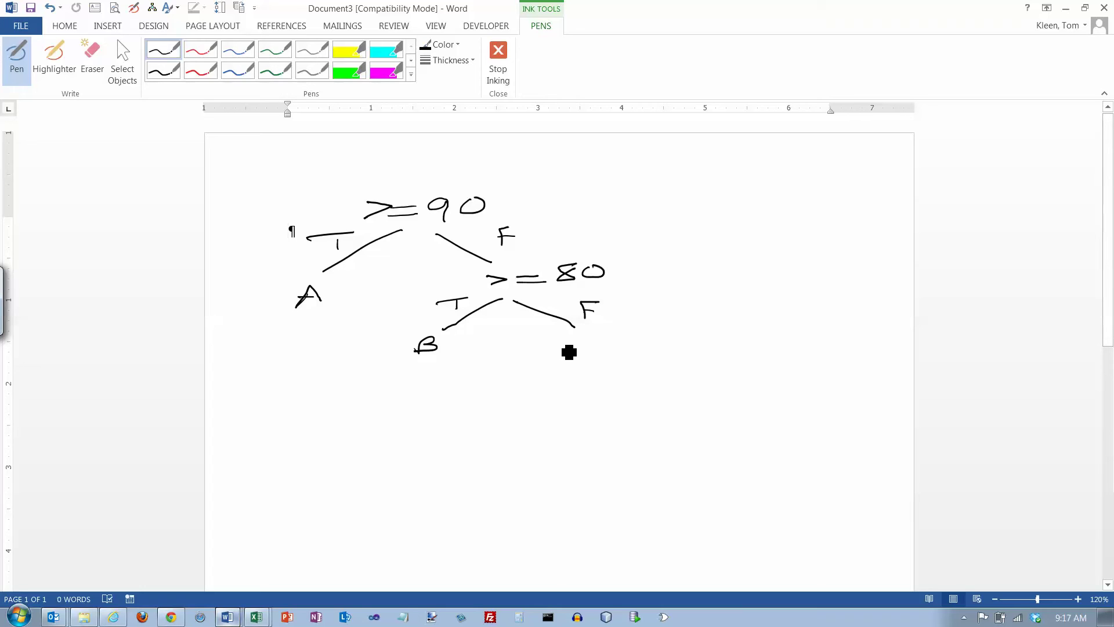
left_click_drag(570, 339, 564, 347)
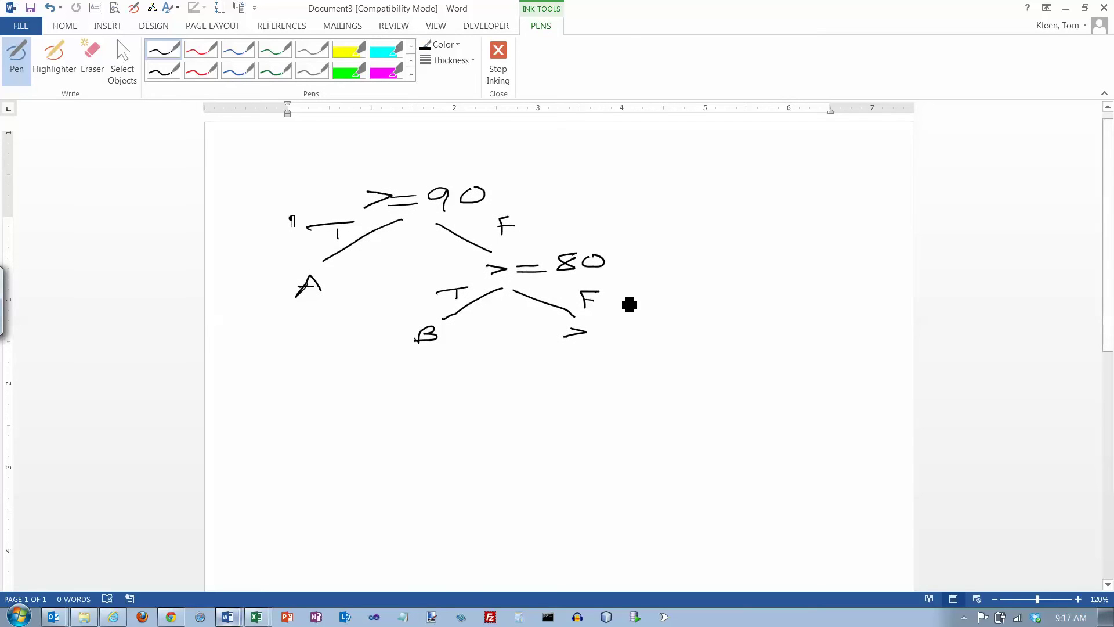
- Ink the >=70 node with its T branch to C and an F branch
mouse_move(595, 328)
left_mouse_down()
mouse_move(628, 341)
mouse_move(660, 322)
left_mouse_up()
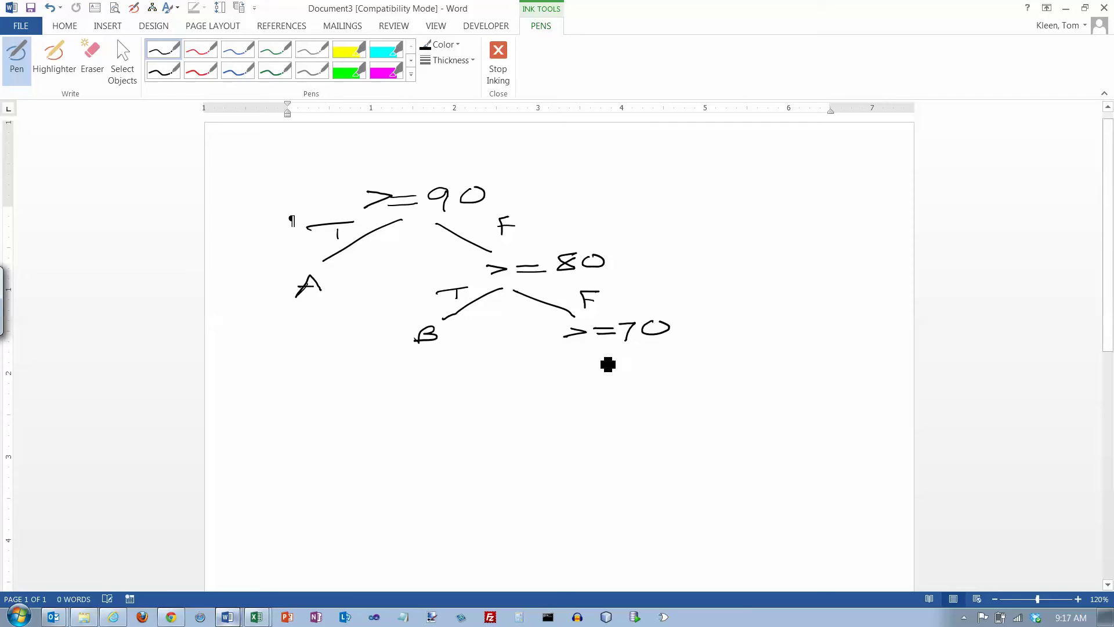
mouse_move(594, 348)
left_mouse_down()
mouse_move(519, 381)
mouse_move(554, 351)
left_mouse_up()
left_click_drag(513, 388, 524, 402)
mouse_move(623, 366)
left_mouse_down()
mouse_move(701, 398)
mouse_move(681, 368)
mouse_move(692, 368)
left_mouse_up()
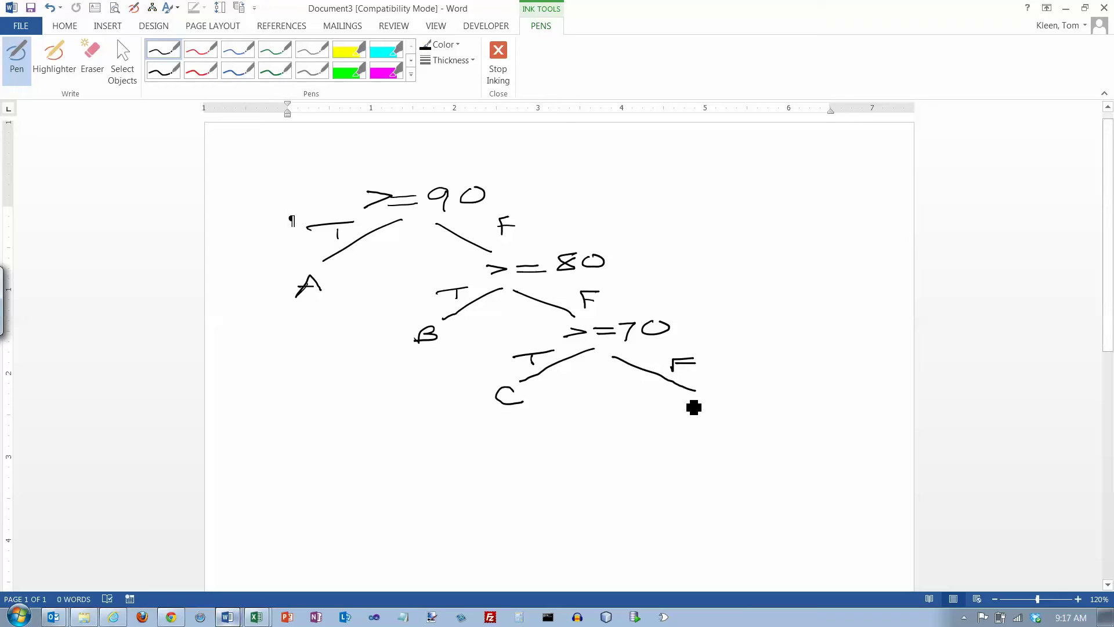
- Ink the >=60 node with T to D and F to F, and circle A
mouse_move(691, 405)
left_mouse_down()
mouse_move(747, 406)
mouse_move(784, 389)
left_mouse_up()
mouse_move(702, 417)
left_mouse_down()
mouse_move(637, 446)
mouse_move(660, 416)
mouse_move(607, 468)
left_mouse_up()
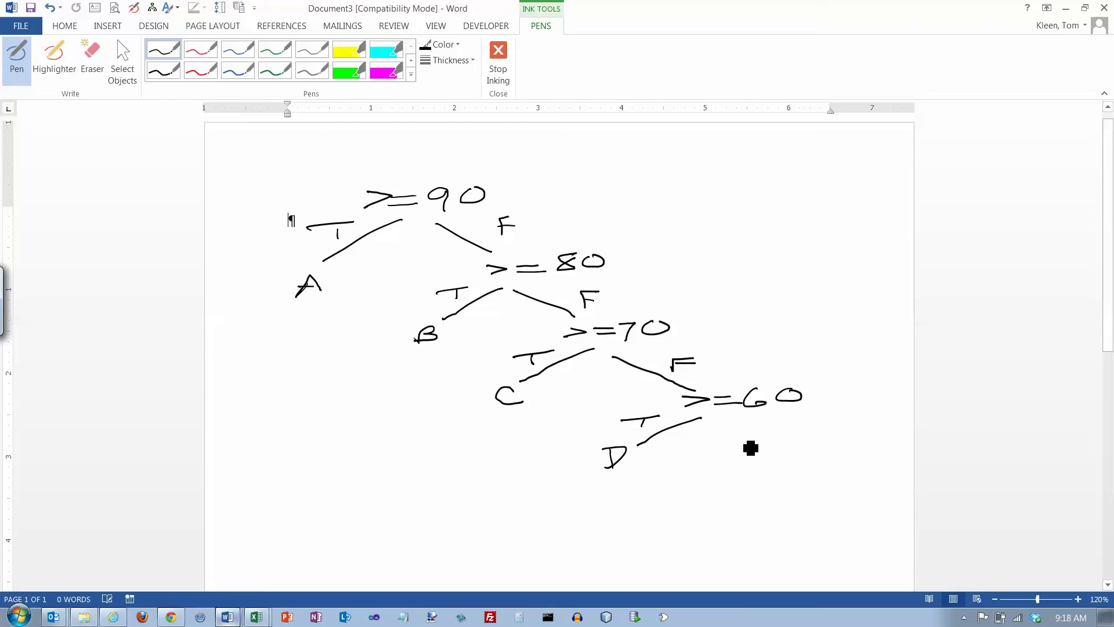
mouse_move(733, 424)
left_mouse_down()
mouse_move(797, 445)
mouse_move(800, 461)
left_mouse_up()
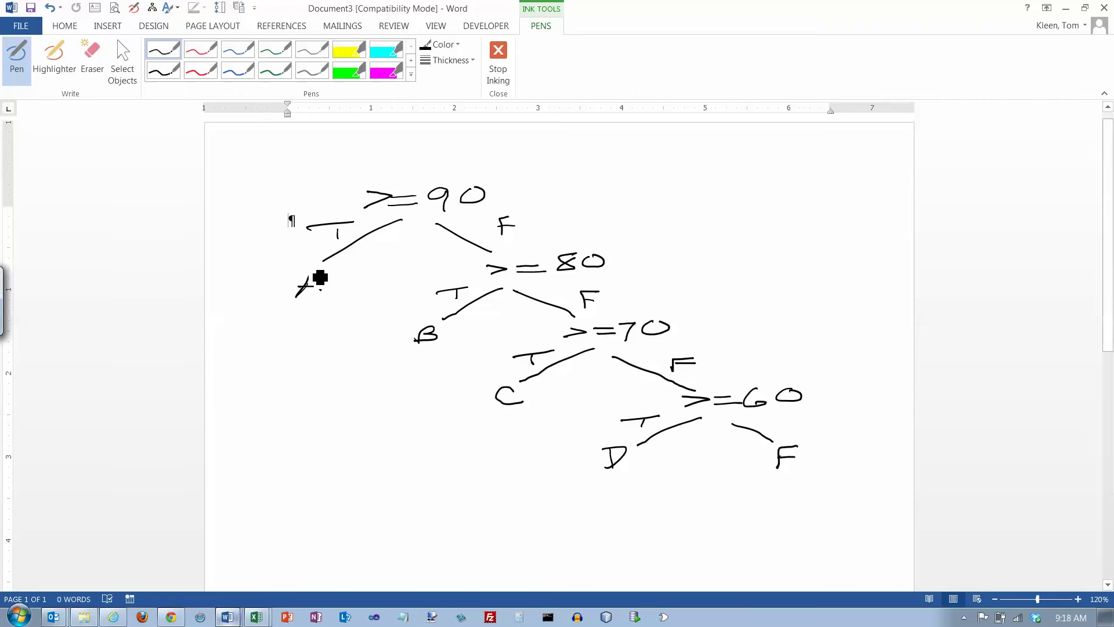
mouse_move(319, 275)
left_mouse_down()
mouse_move(320, 290)
mouse_move(316, 273)
left_mouse_up()
scroll(313, 283, "down", 1)
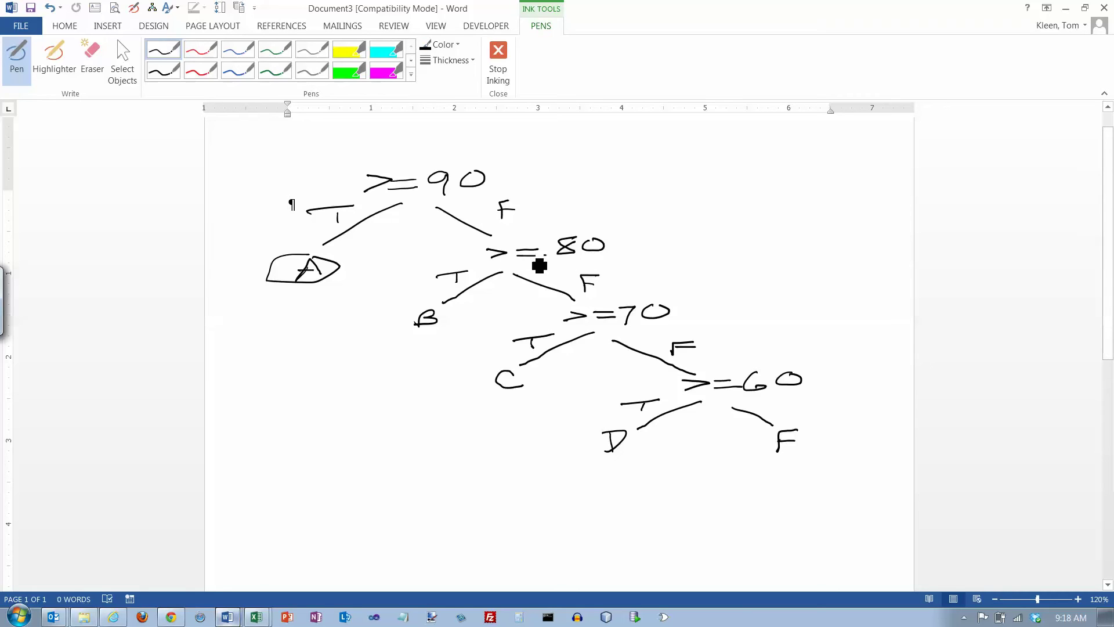
- Circle B, then ring the >=90 and >=80 tests with a thick red pen
mouse_move(443, 299)
left_mouse_down()
mouse_move(441, 315)
mouse_move(393, 331)
mouse_move(458, 316)
left_mouse_up()
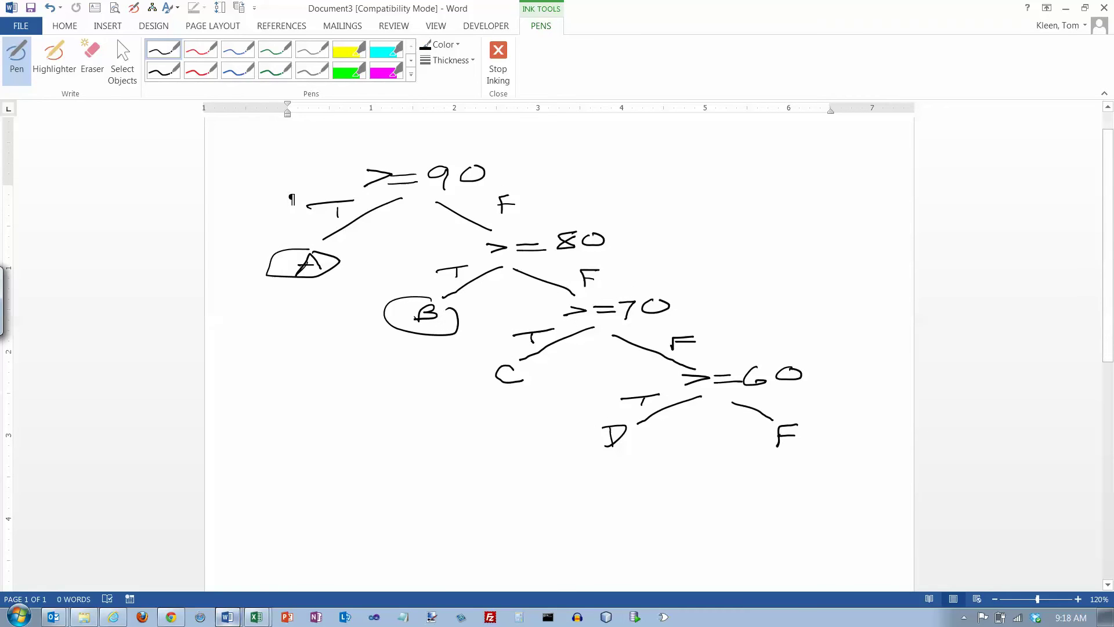
left_click(200, 70)
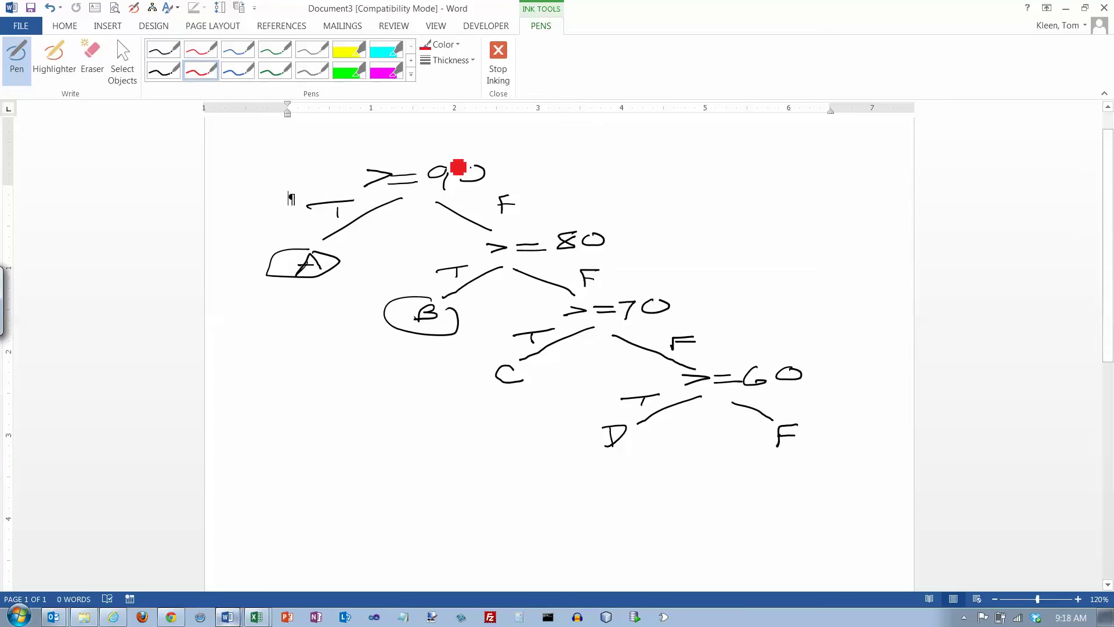
mouse_move(447, 153)
left_mouse_down()
mouse_move(367, 166)
mouse_move(423, 197)
mouse_move(491, 165)
left_mouse_up()
scroll(540, 219, "down", 1)
mouse_move(583, 203)
left_mouse_down()
mouse_move(493, 227)
mouse_move(618, 221)
mouse_move(592, 252)
mouse_move(675, 295)
mouse_move(662, 270)
left_mouse_up()
- Ring the >=70 and >=60 tests in red
scroll(633, 238, "down", 1)
scroll(685, 281, "down", 1)
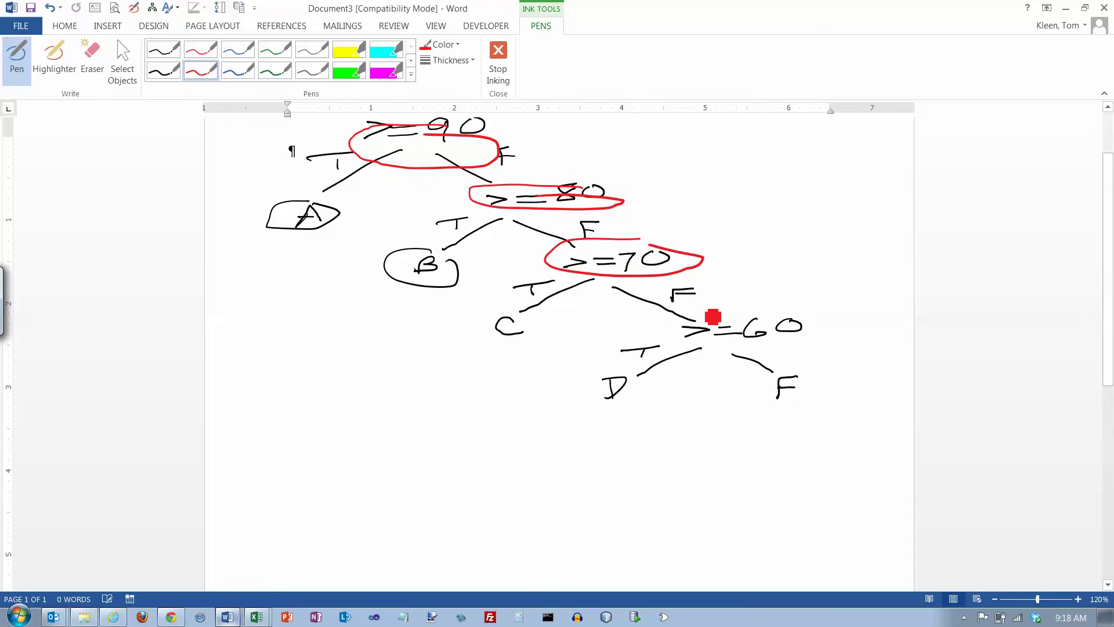
mouse_move(771, 316)
left_mouse_down()
mouse_move(668, 318)
mouse_move(659, 336)
left_mouse_up()
scroll(659, 337, "down", 2)
left_click_drag(659, 337, 747, 325)
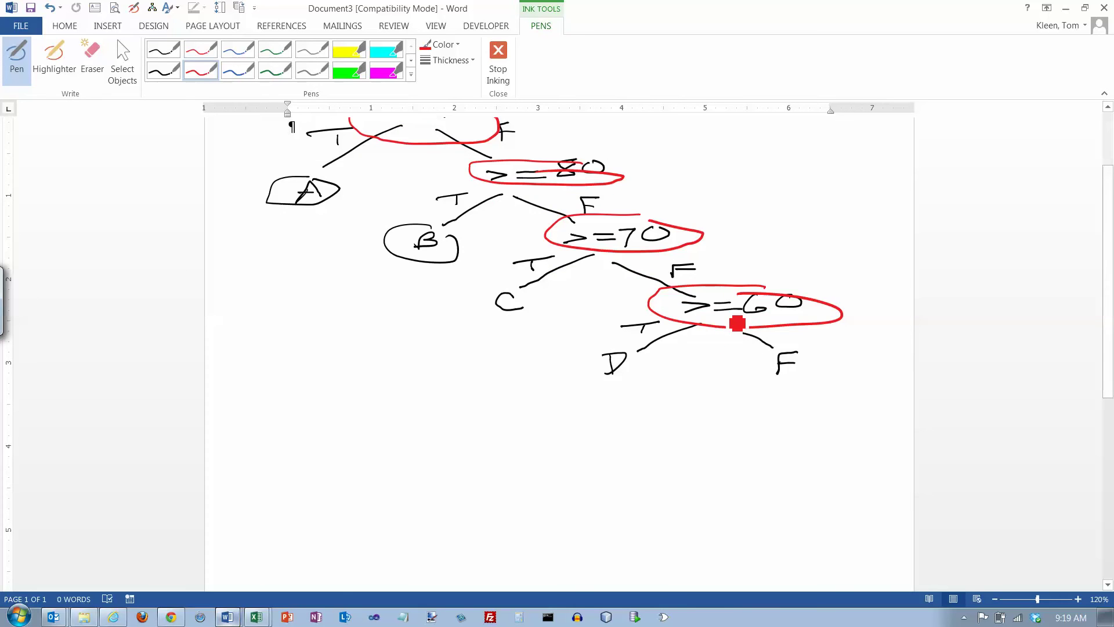
scroll(737, 323, "up", 3)
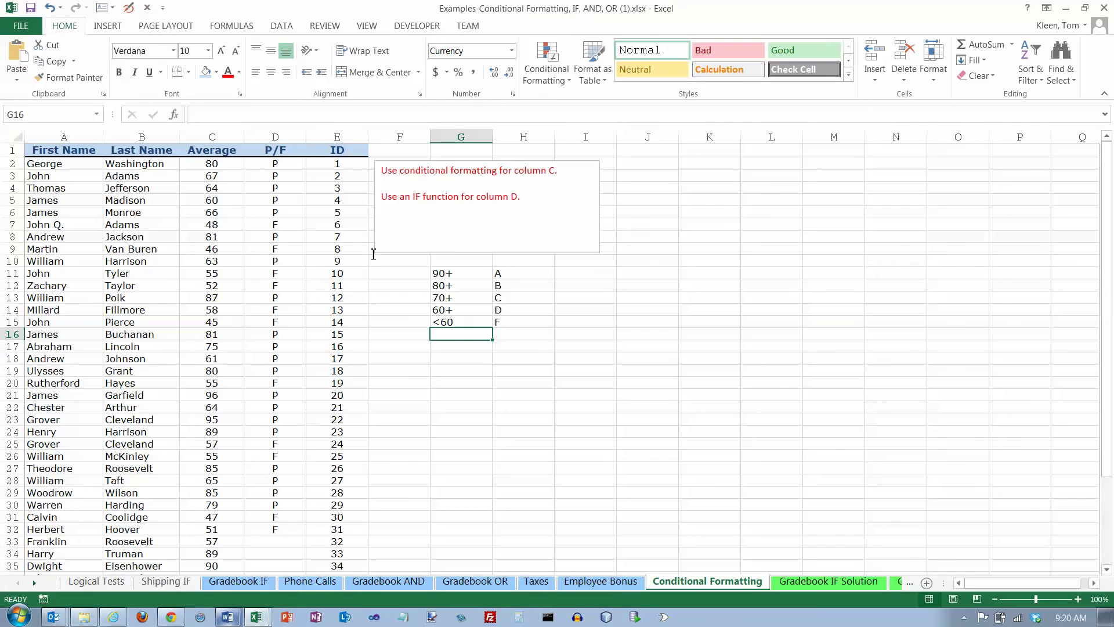
- Clear the P/F results in D2:D32, select D2, and snap Excel to the left half
left_click_drag(285, 165, 286, 534)
key("Delete")
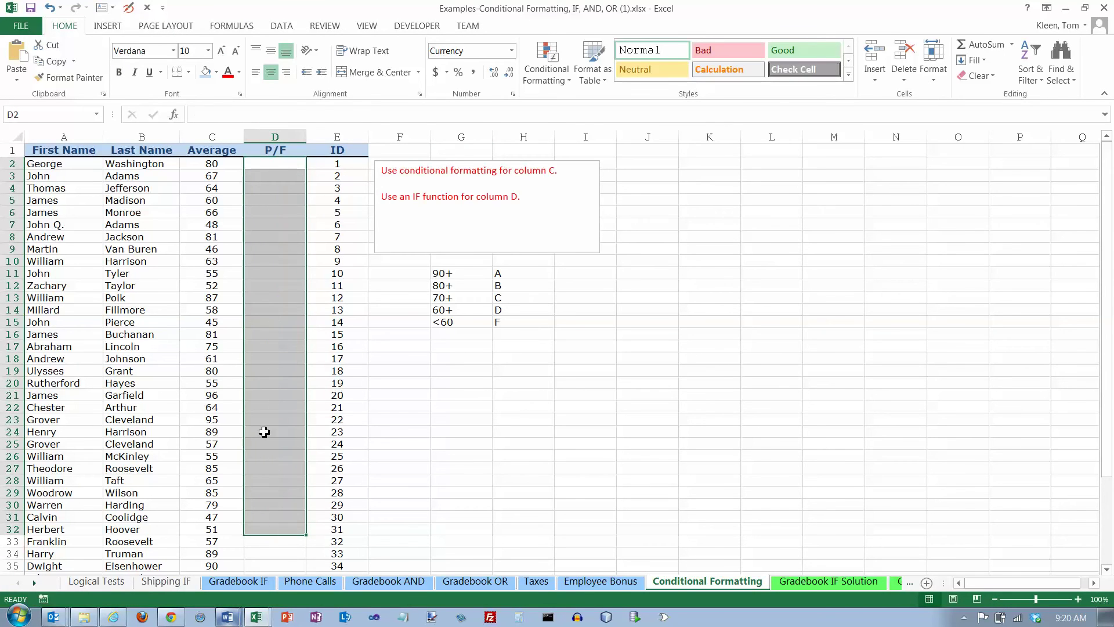
left_click(279, 165)
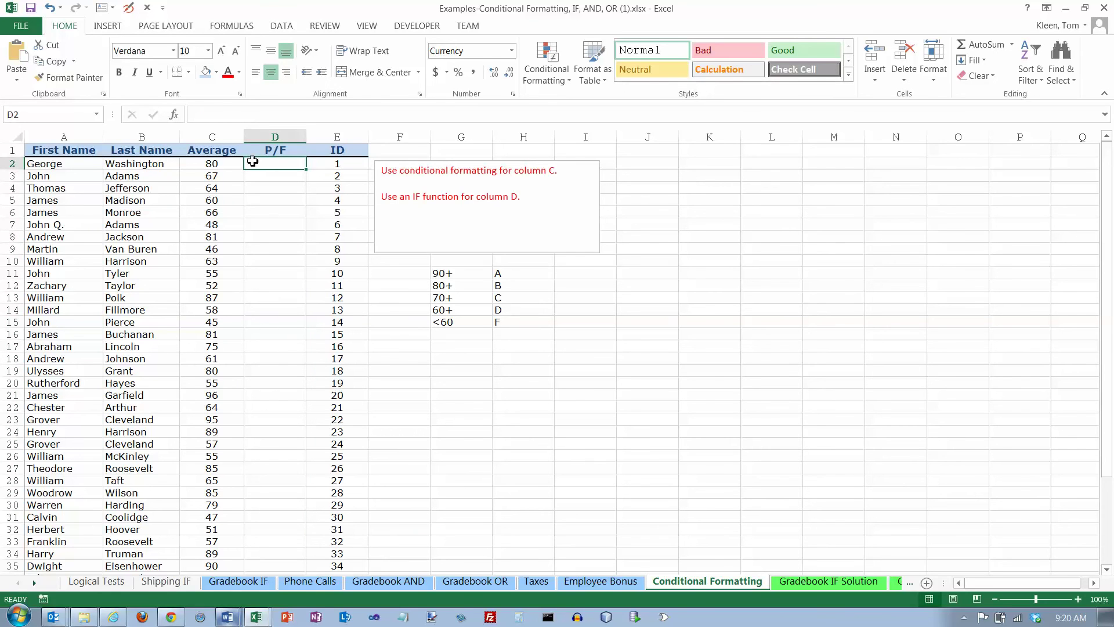
left_click(247, 118)
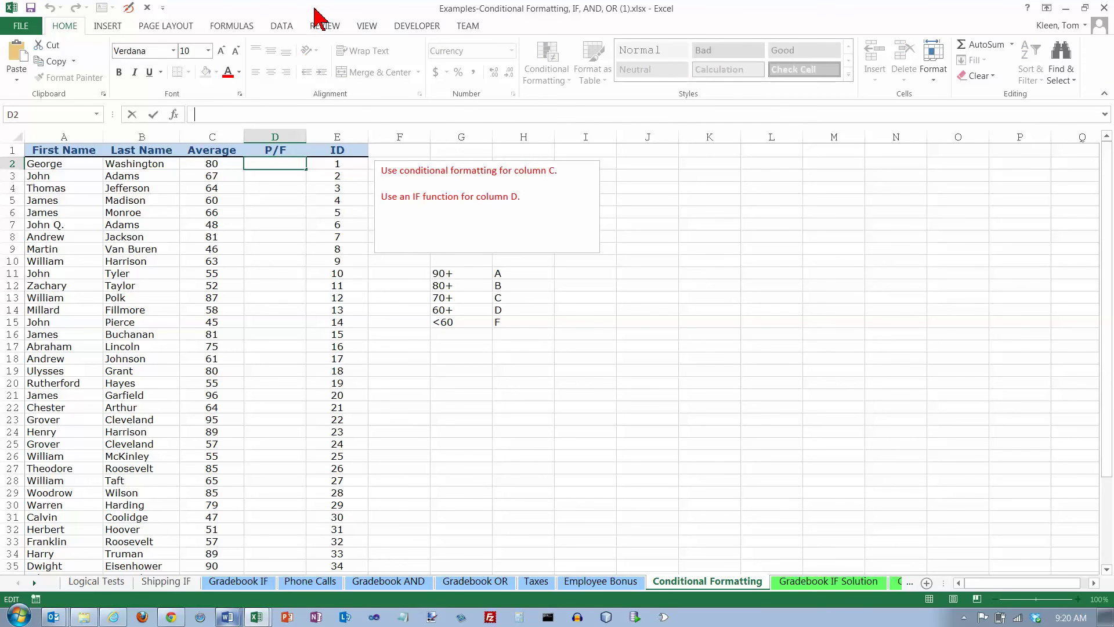
left_click_drag(314, 8, 3, 23)
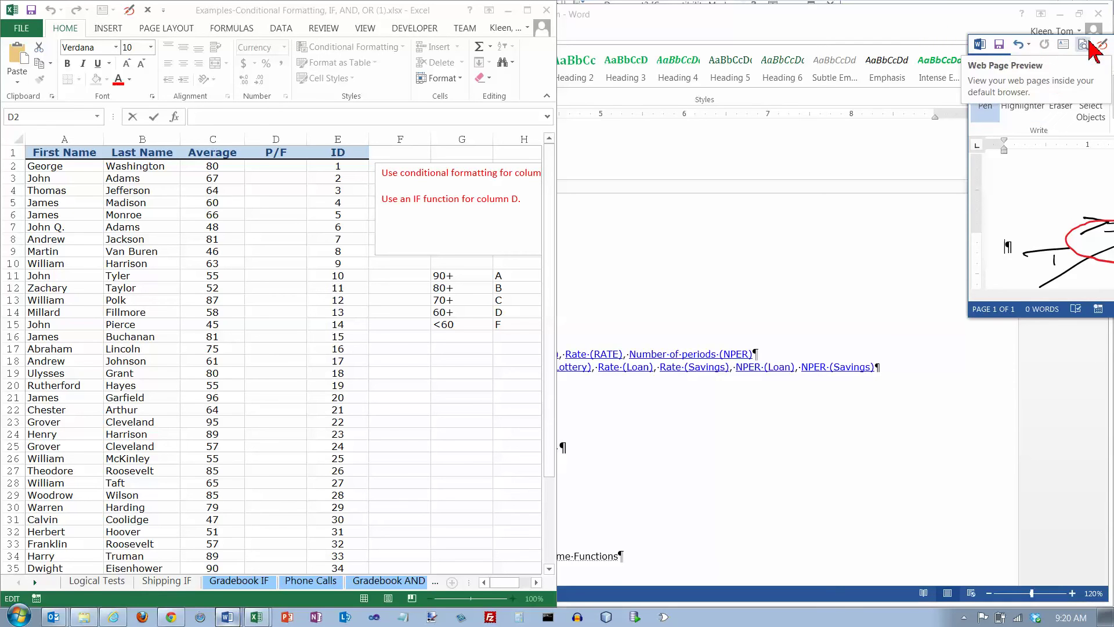
- Place Word on the right half, enlarge it, zoom out twice, and reselect D2
left_click_drag(1113, 49, 949, 12)
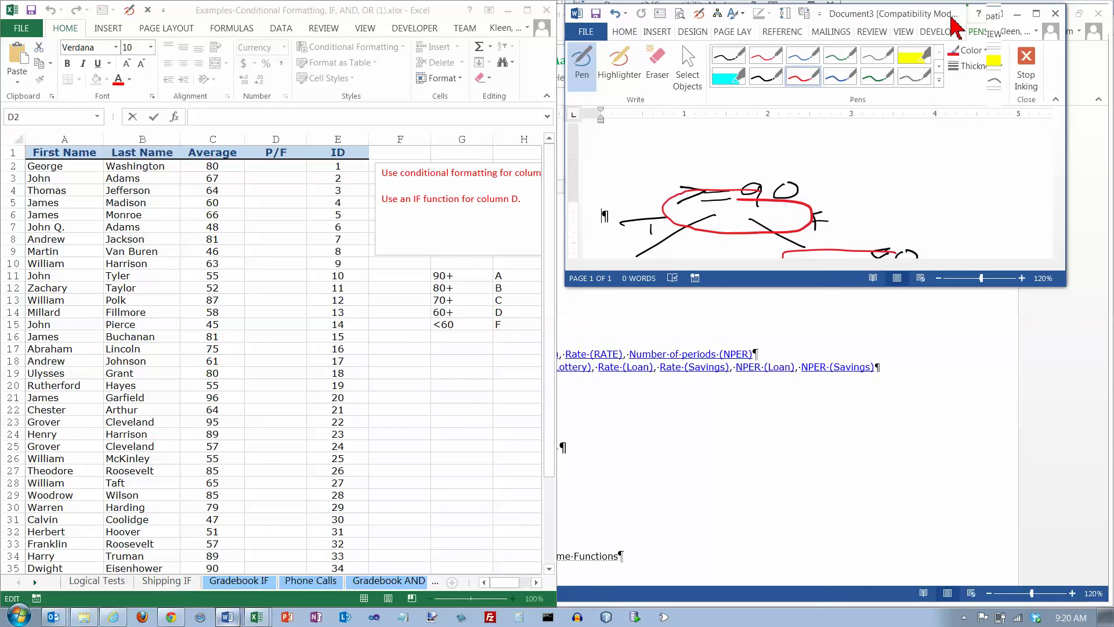
mouse_move(1064, 281)
left_mouse_down()
mouse_move(1089, 603)
mouse_move(1107, 591)
left_mouse_up()
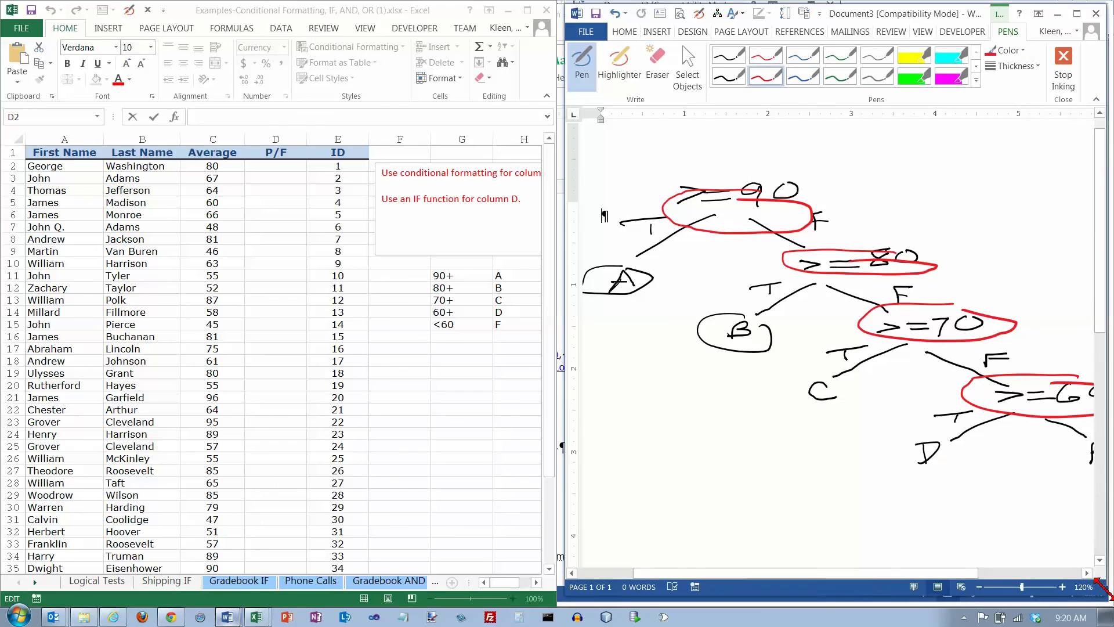
left_click(981, 587)
left_click(981, 587)
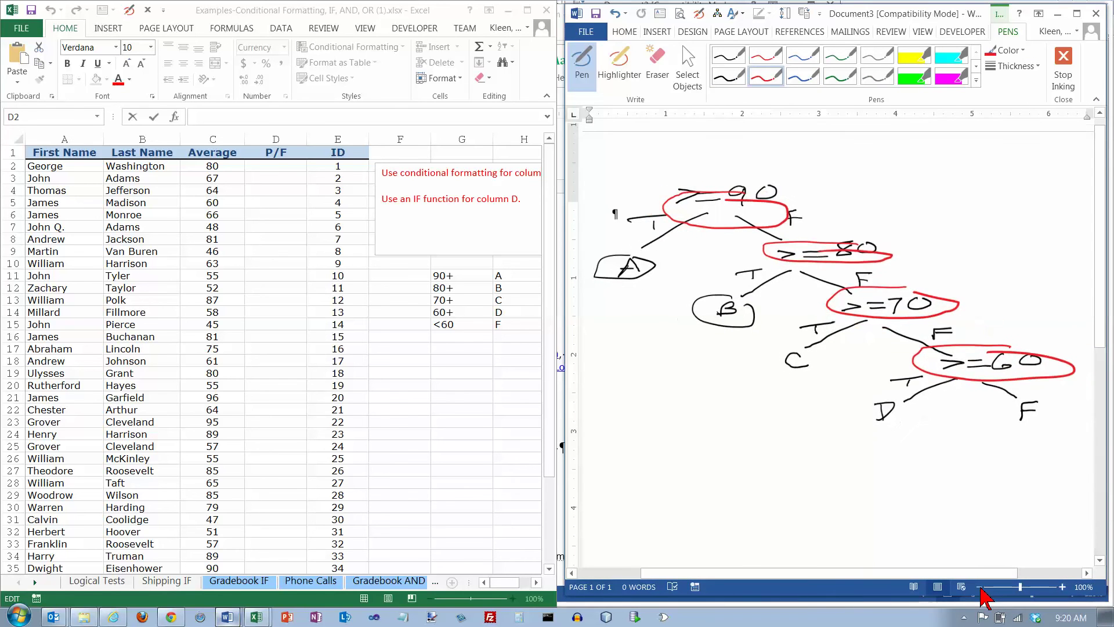
left_click(287, 166)
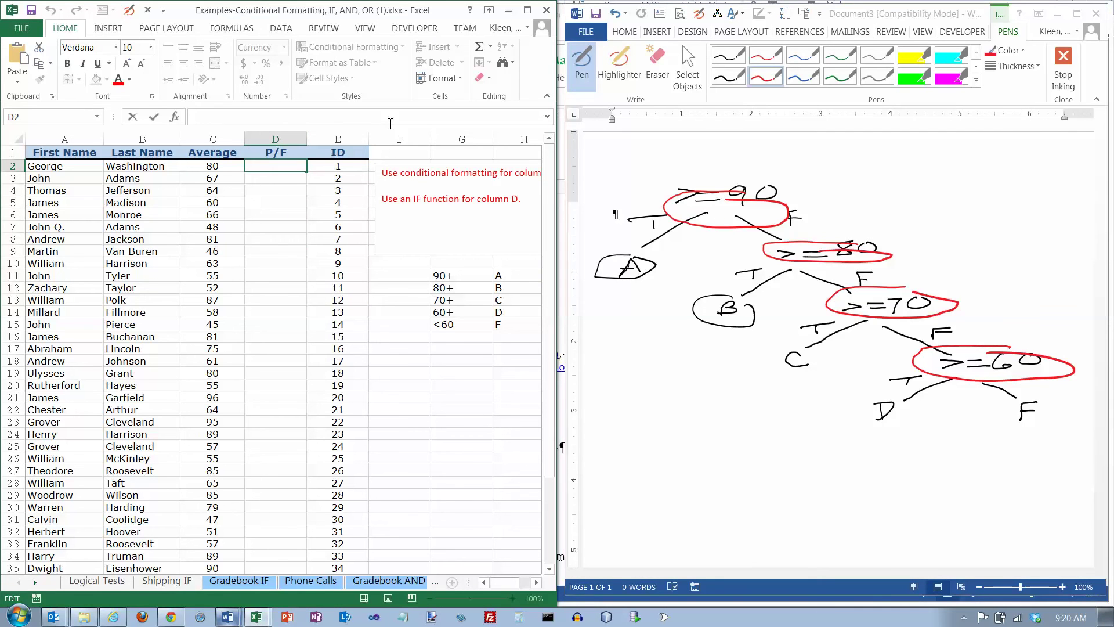
- In D2, start =IF(C2>=90,"A", and nest a second IF returning "B" for the next threshold
type("=")
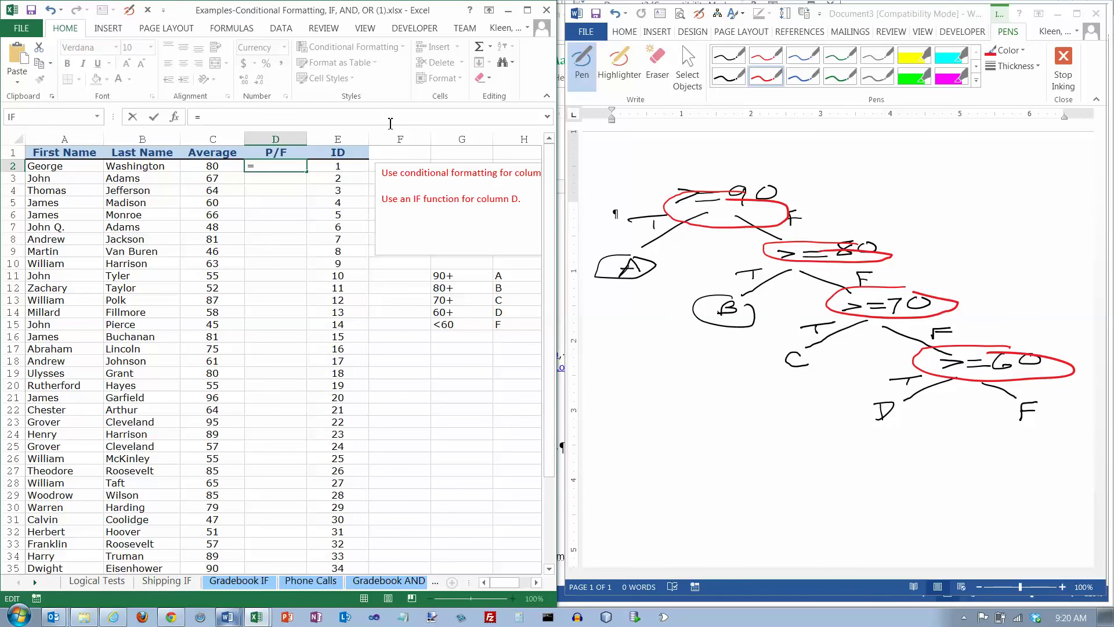
type("if(")
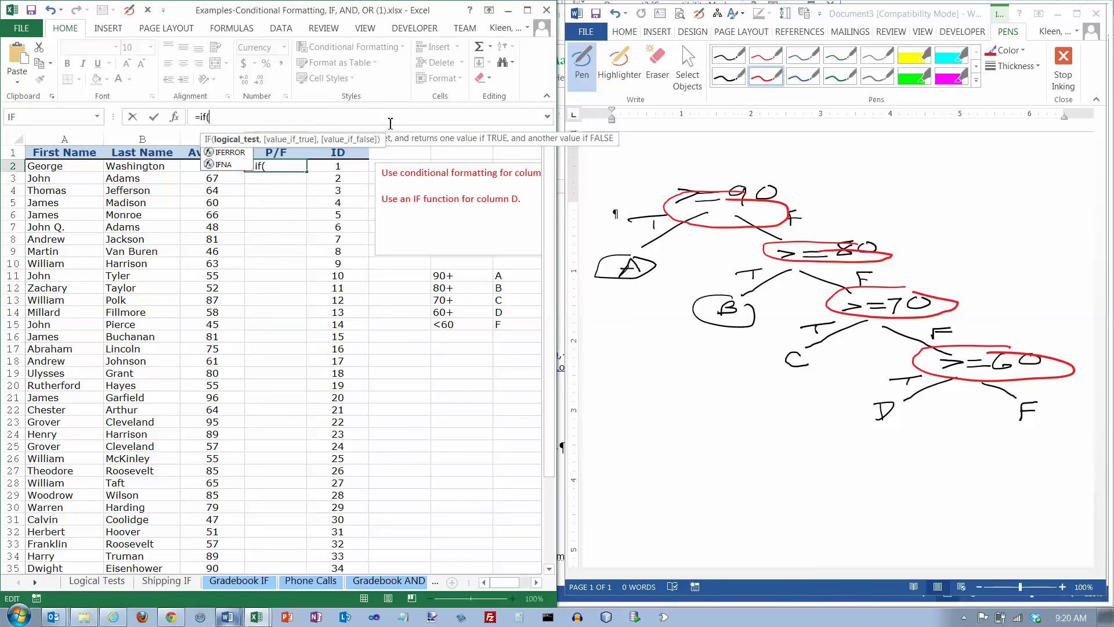
type("c2")
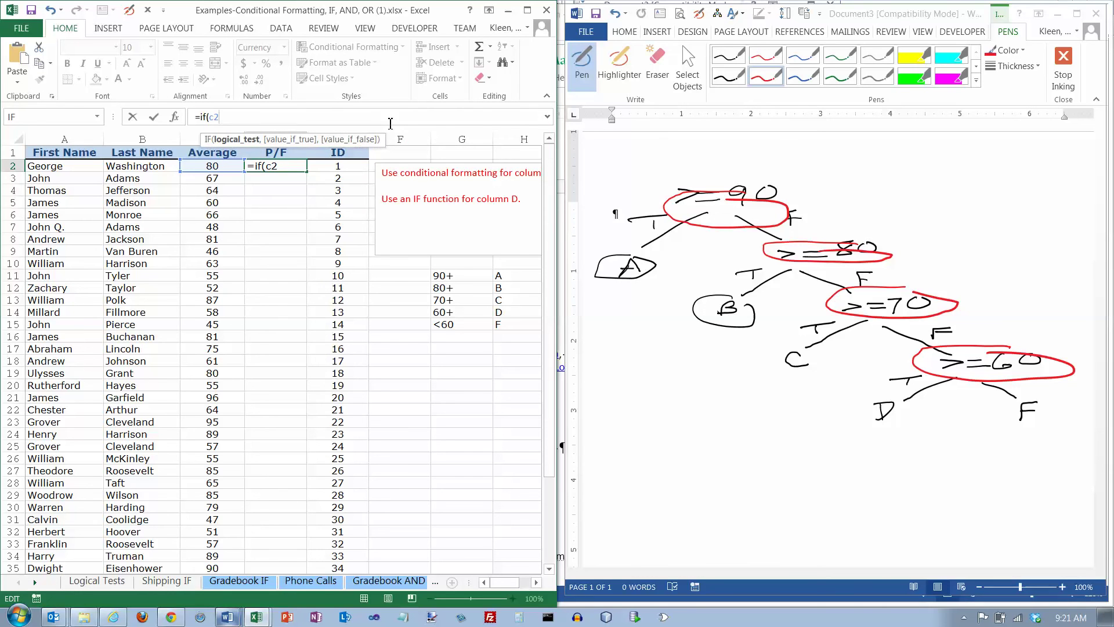
type(">=90,")
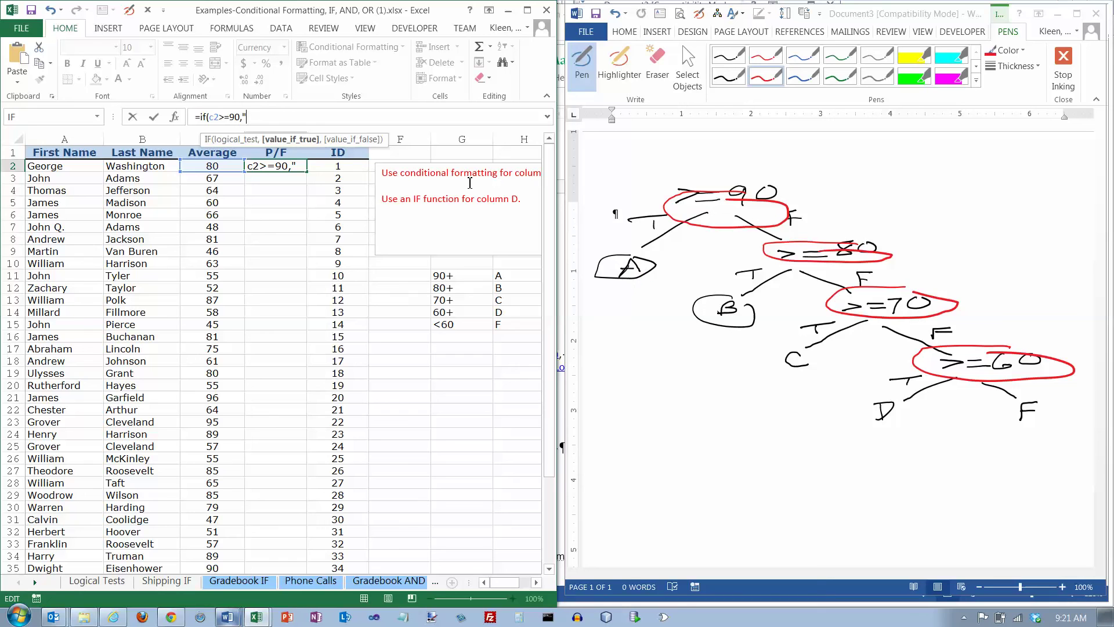
type("\",")
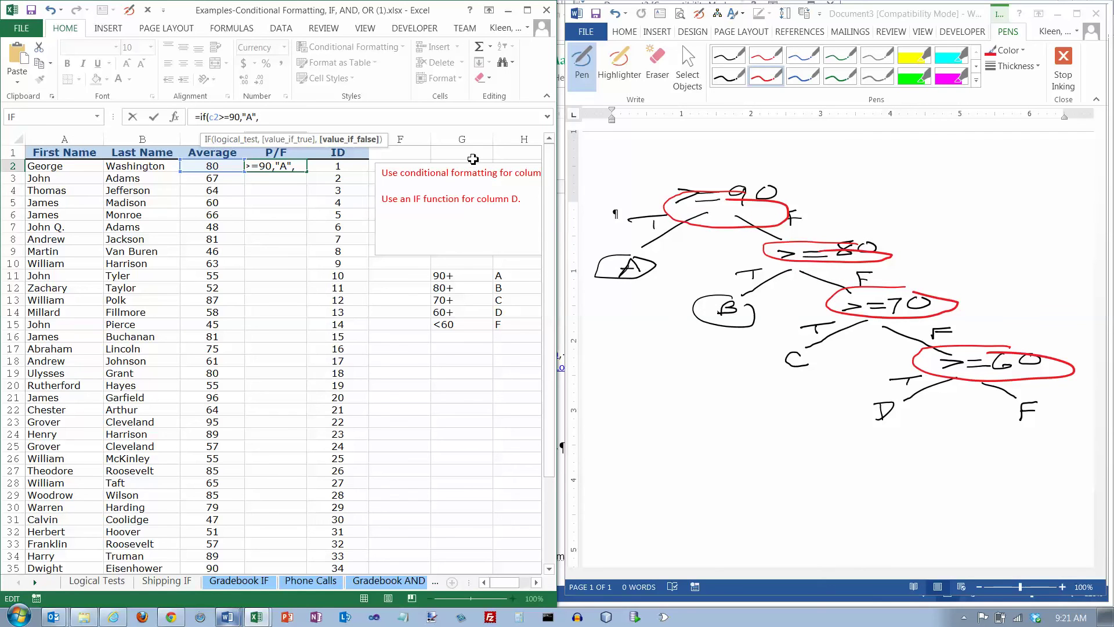
type("if(c")
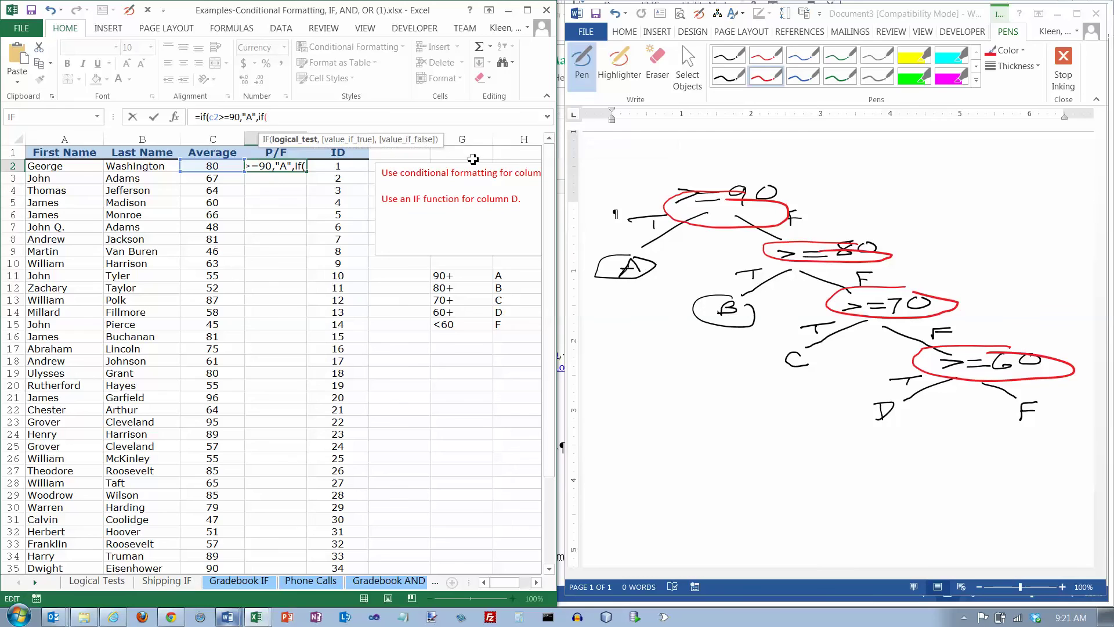
type("2>=89")
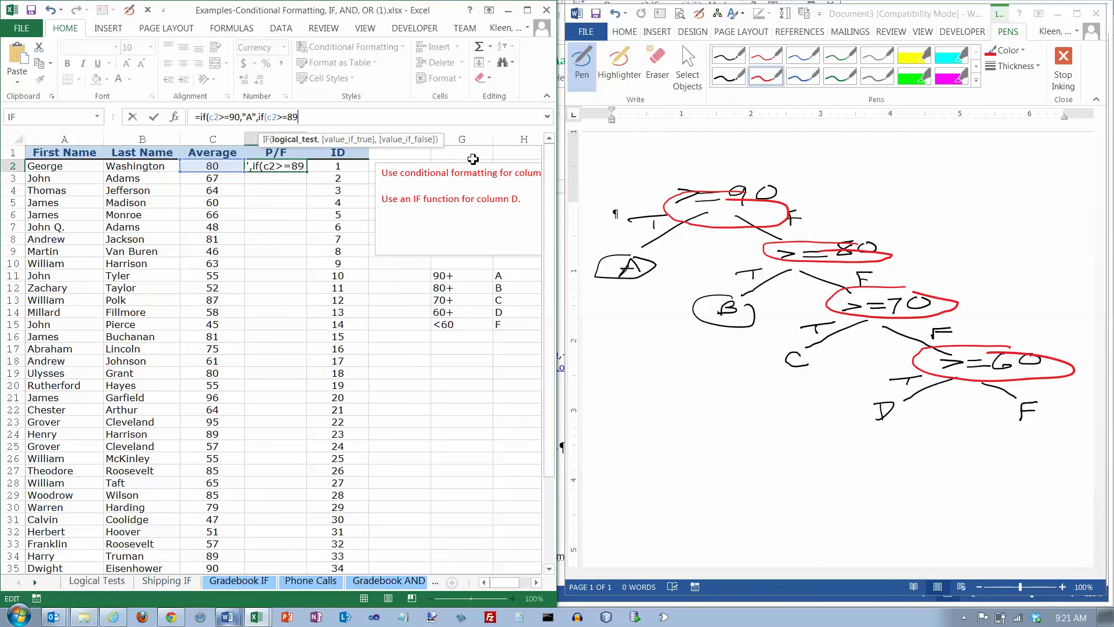
key("BackSpace")
type("0,")
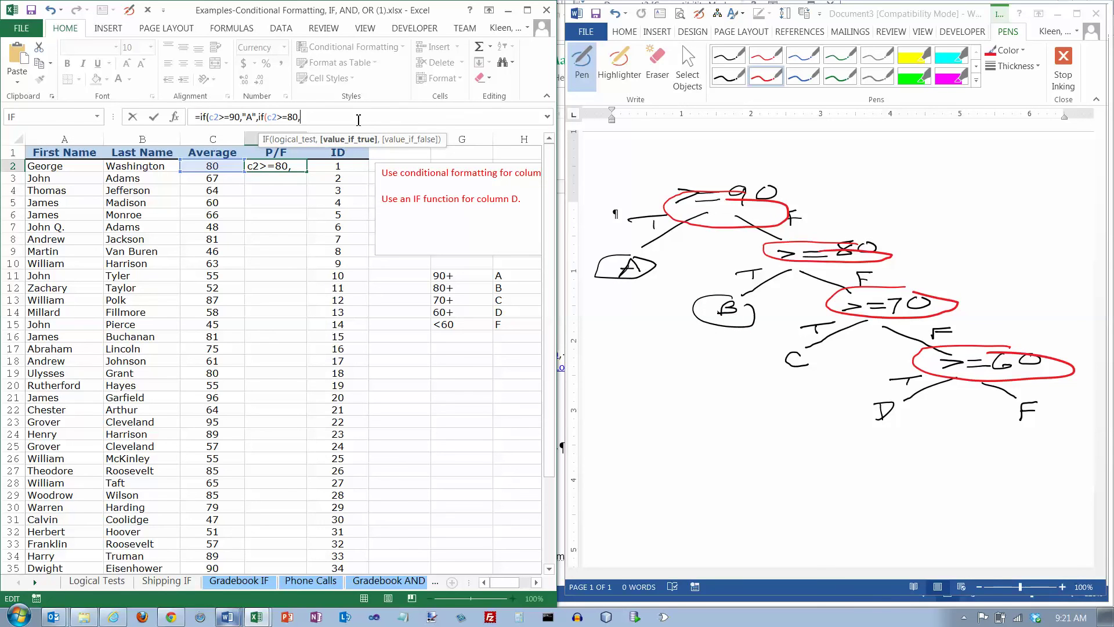
type("\"B\",")
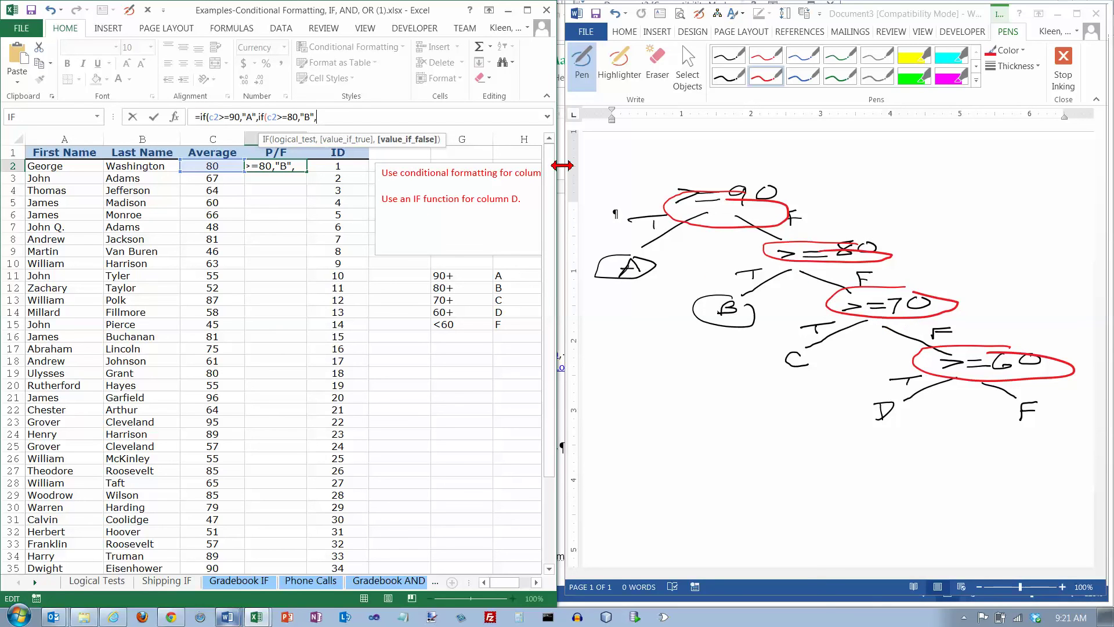
- Finish D2's formula with IF tests for "C" (70) and "D" (60), else "F", and commit it
type("if(c")
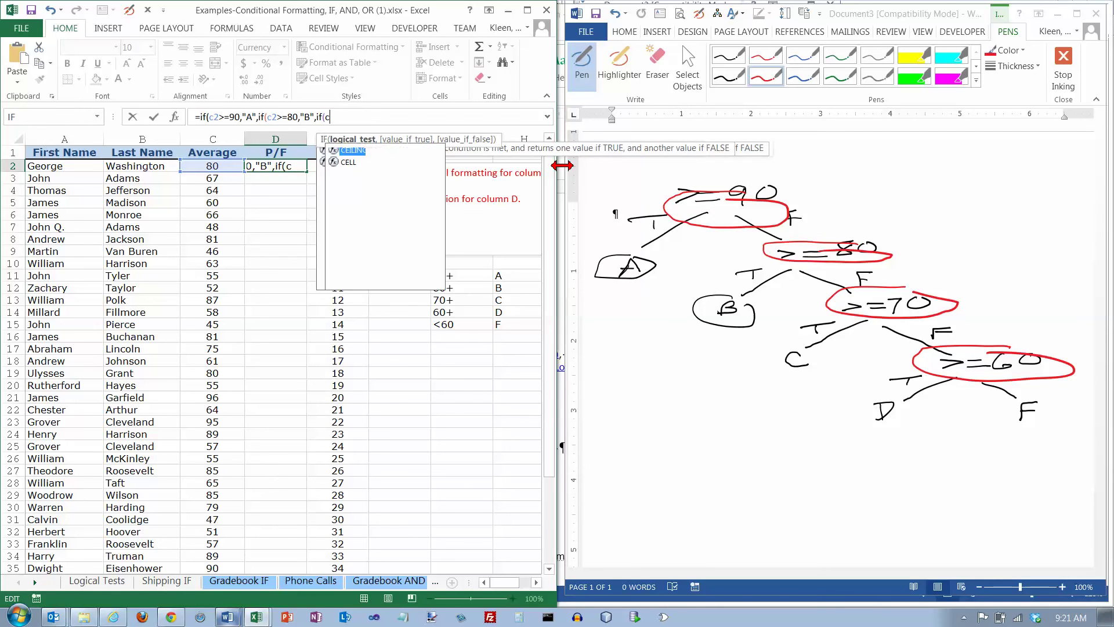
type("2>")
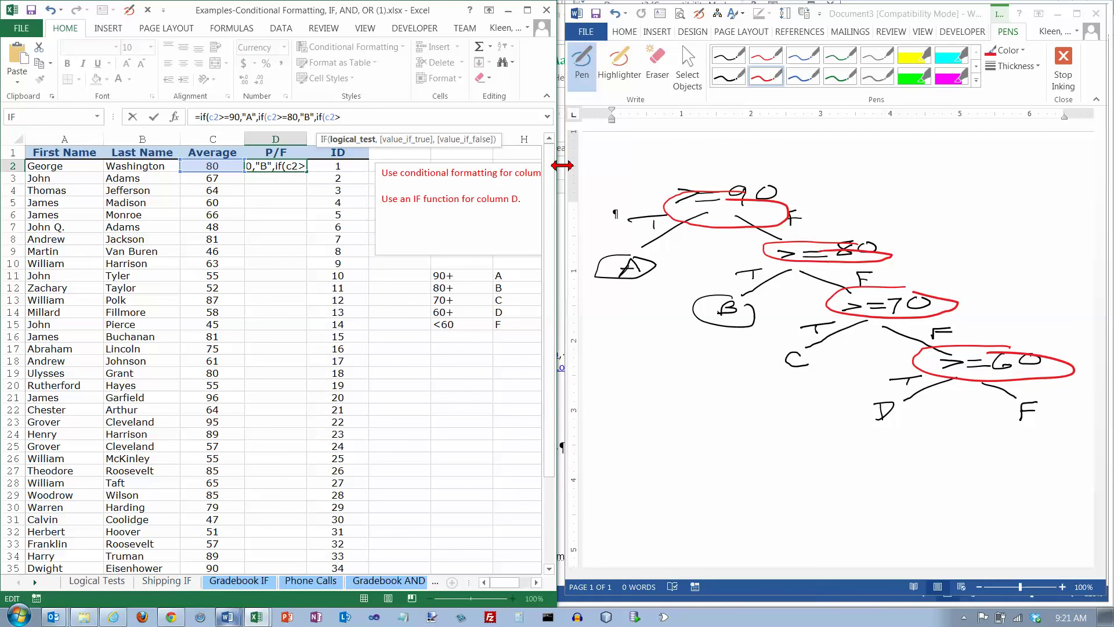
type("=70,\"C\"")
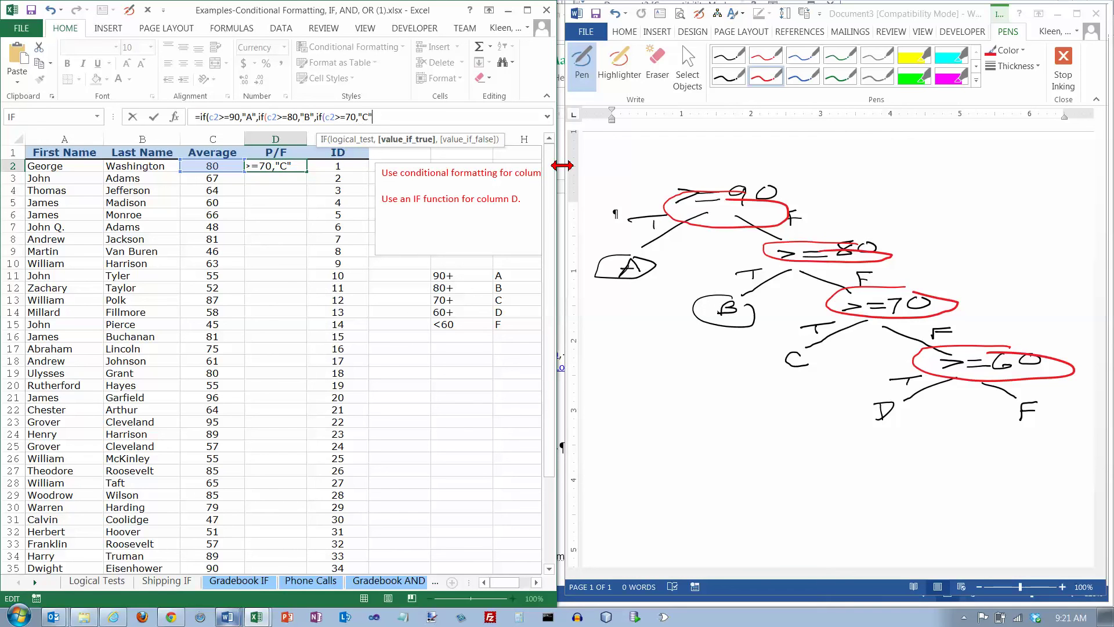
type(",")
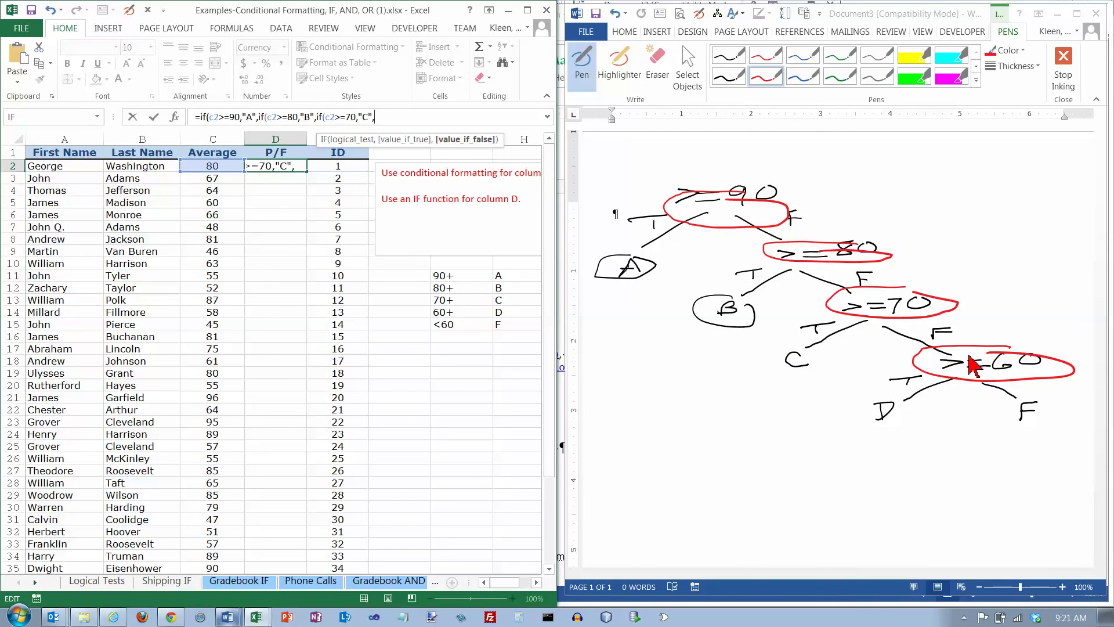
type("if(c")
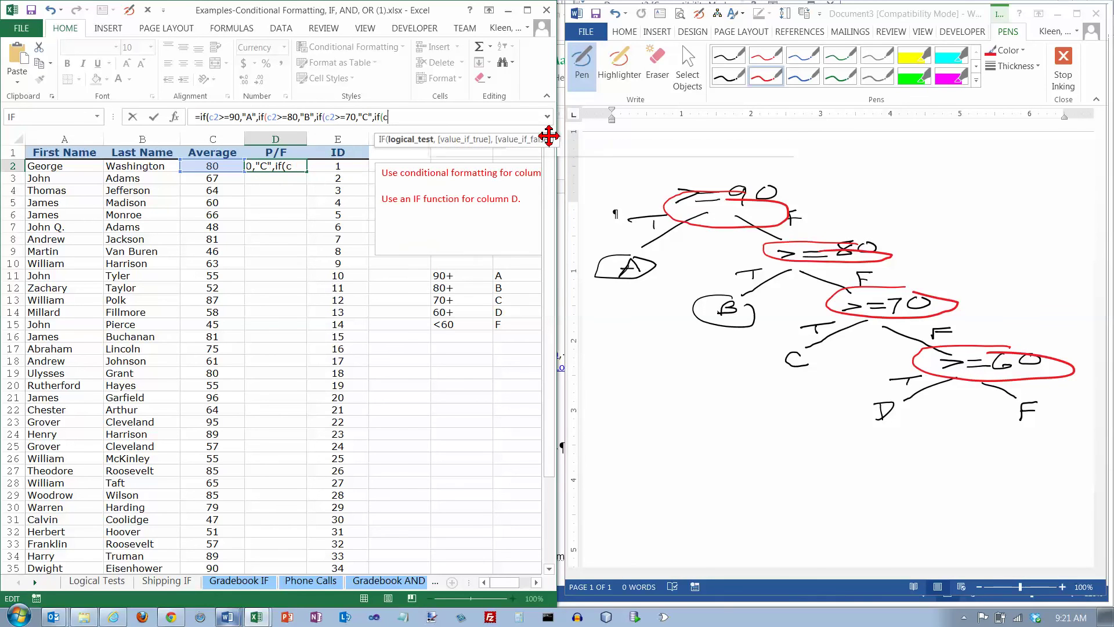
type("2>=60,\"D\",")
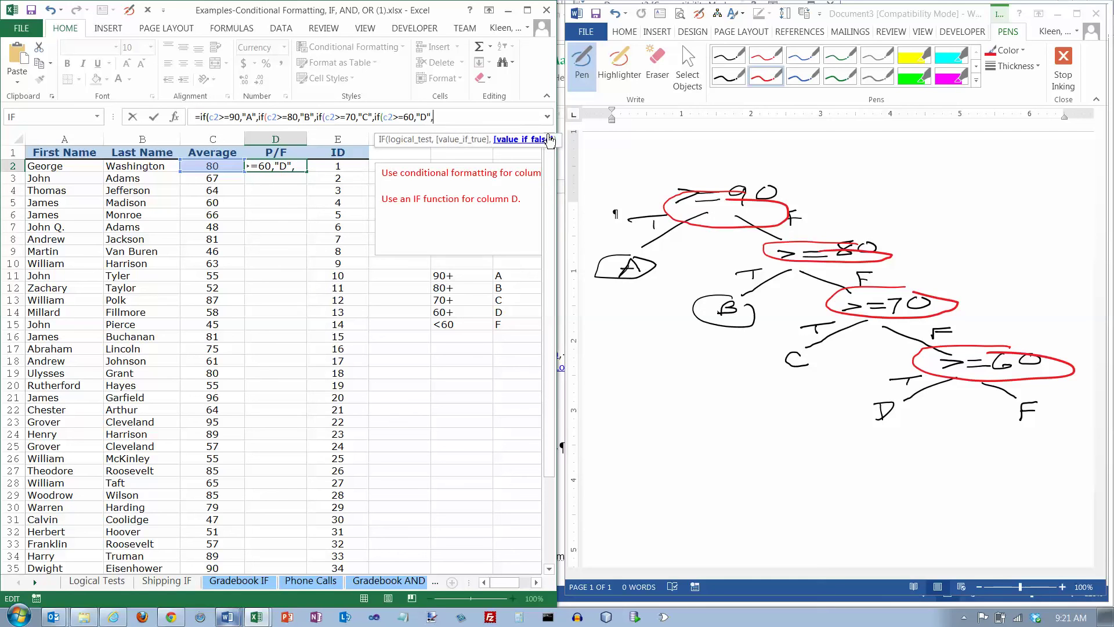
type("\"F\"")
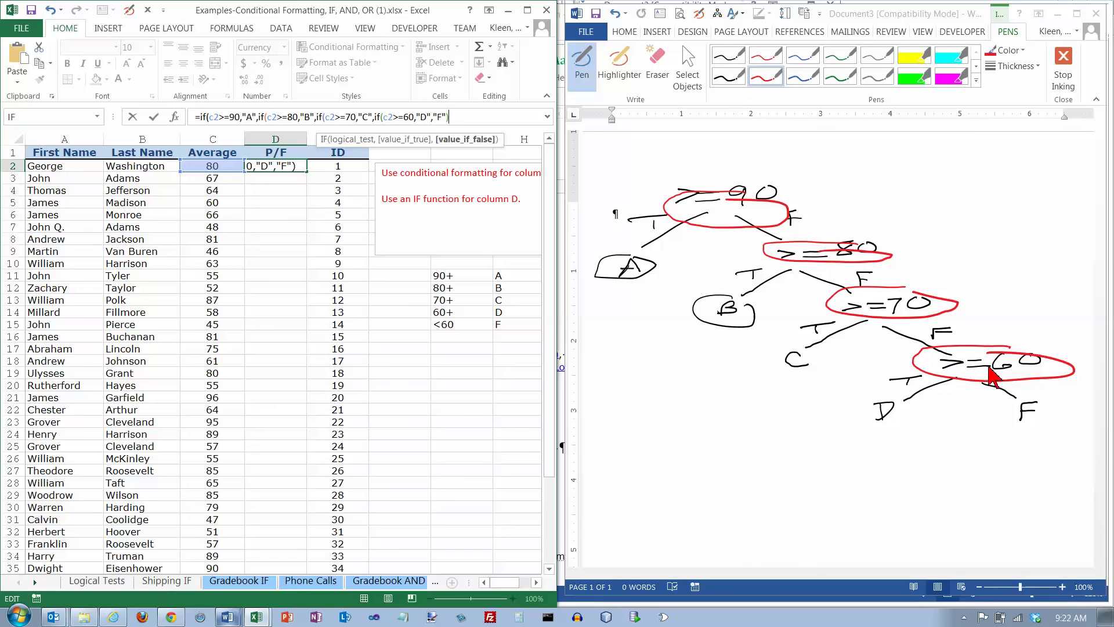
type(")")
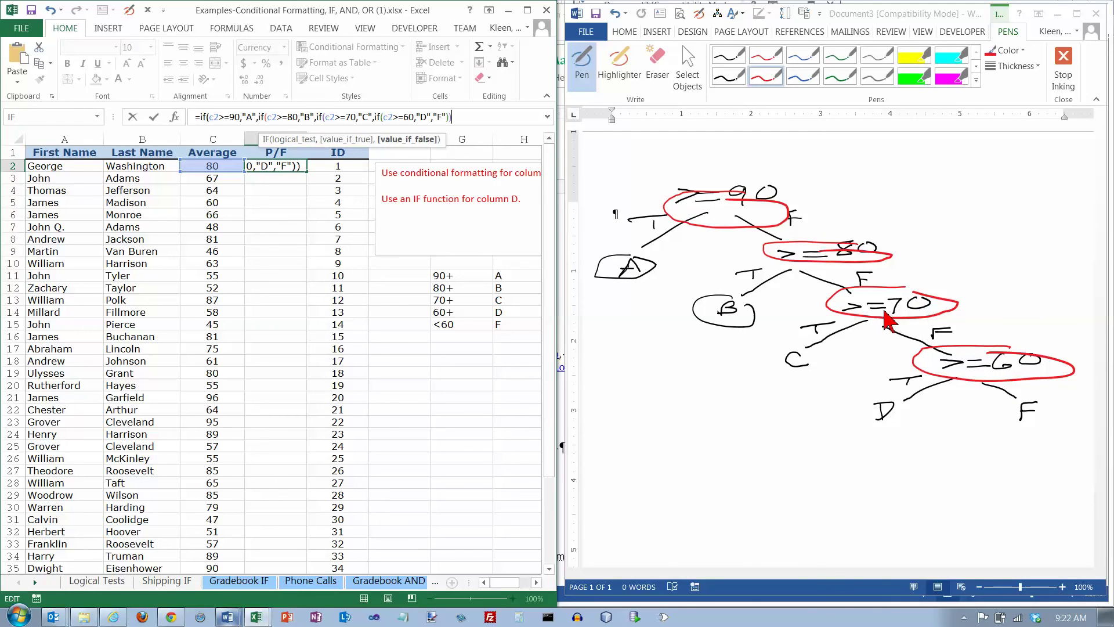
type(")")
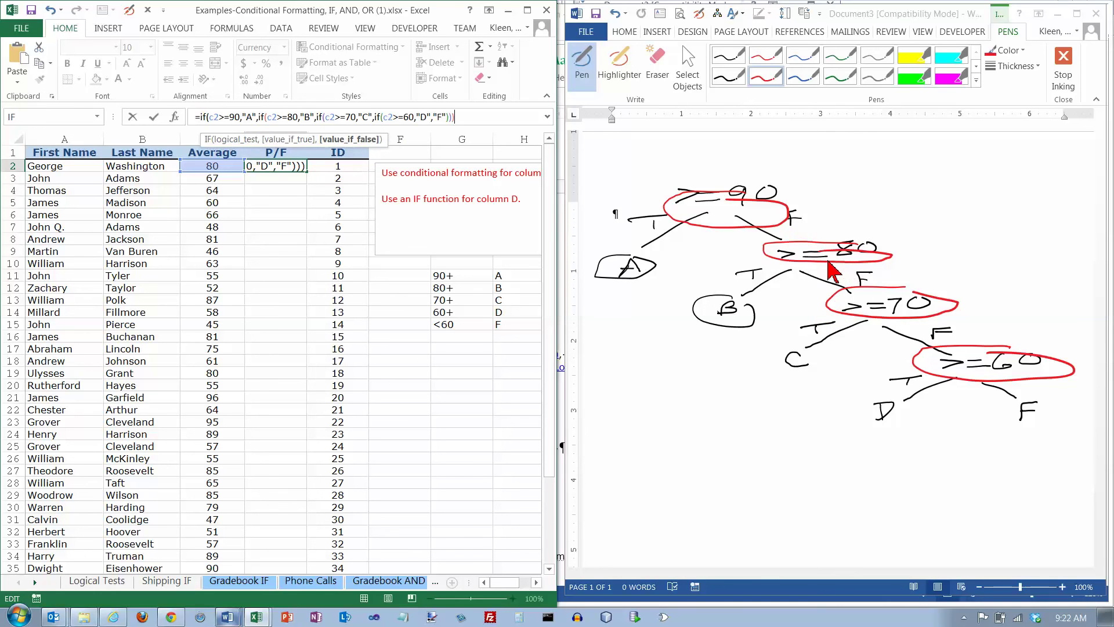
type(")")
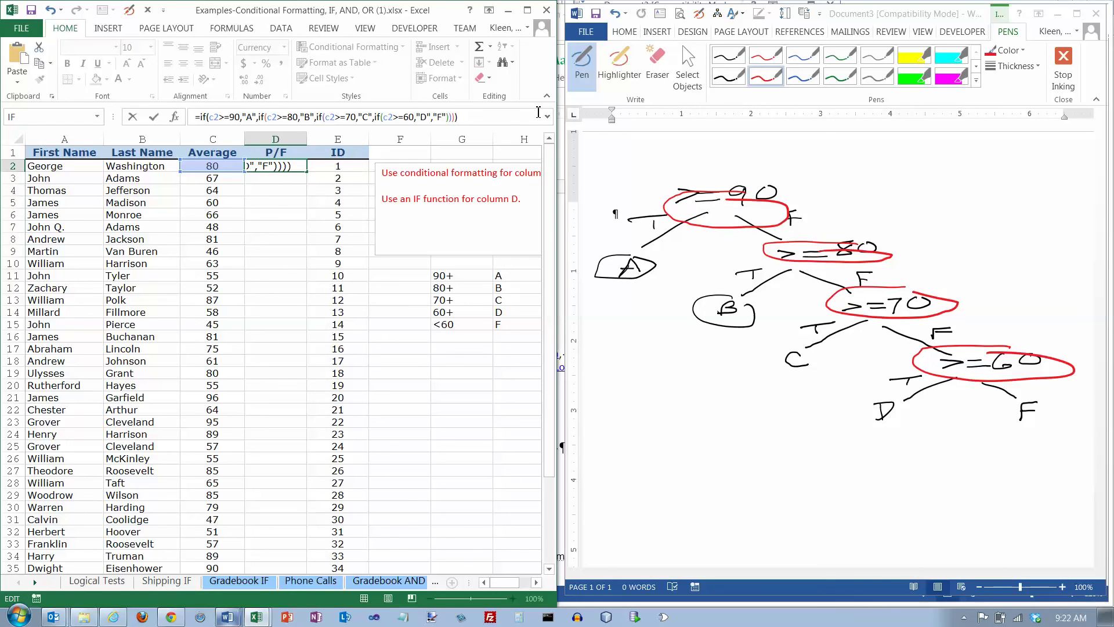
key("Return")
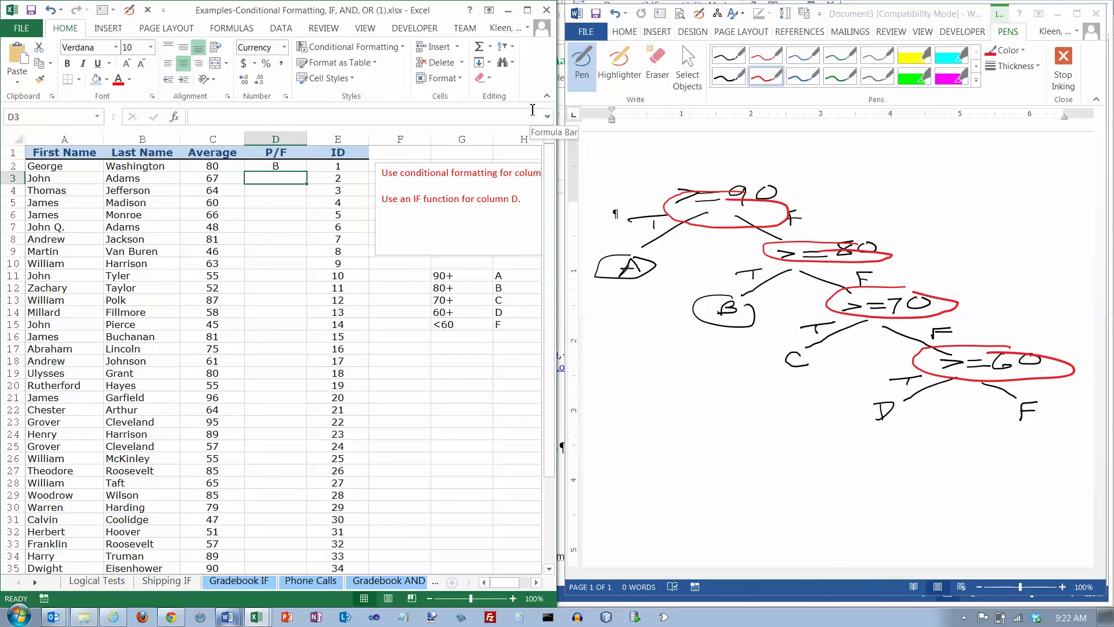
- Fill D2's nested IF grade formula down the P/F column to row 33
left_click(286, 168)
left_click_drag(307, 173, 311, 548)
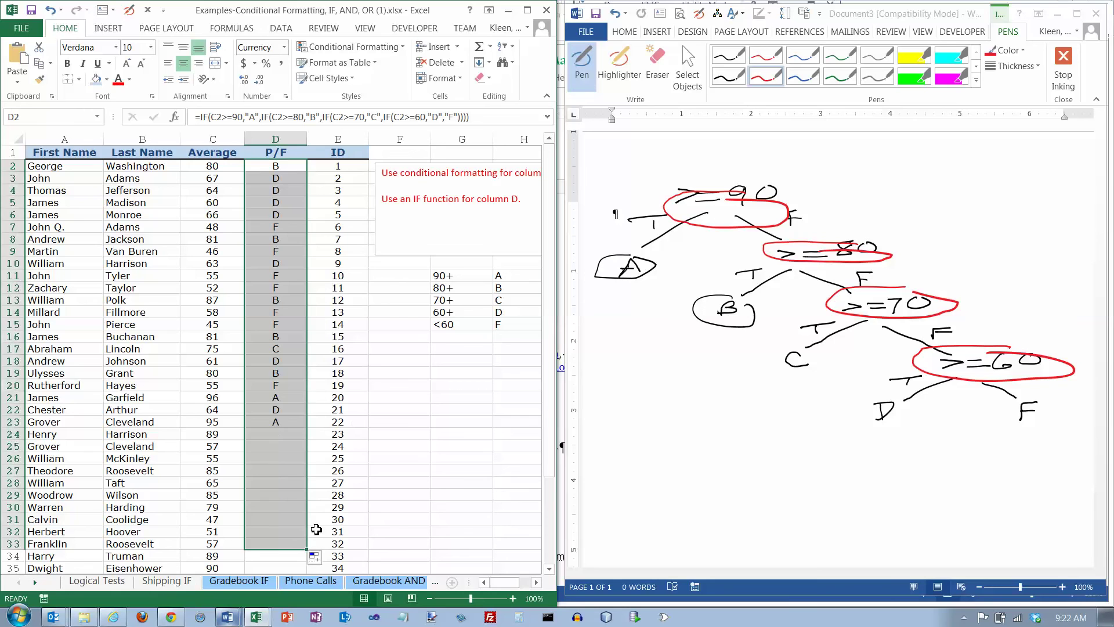
left_click(293, 215)
- Check averages such as 67, 60, 81, 46, 63, 87, 75 and 96 against their letter grades
left_click(221, 181)
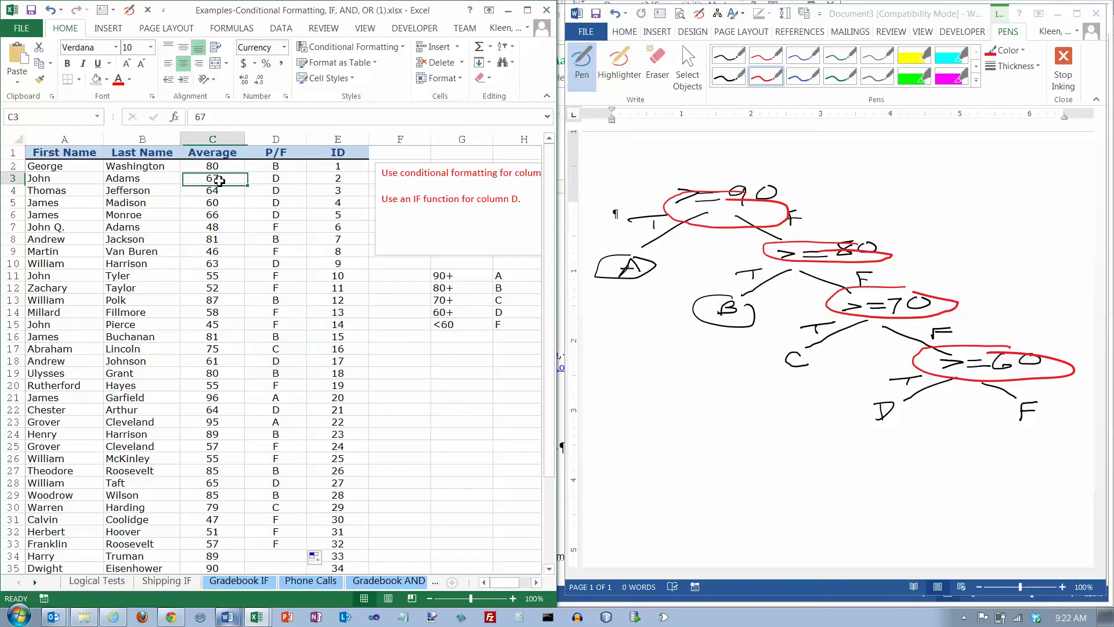
left_click(221, 191)
left_click(217, 203)
left_click(216, 216)
left_click(213, 227)
left_click(212, 240)
left_click(221, 253)
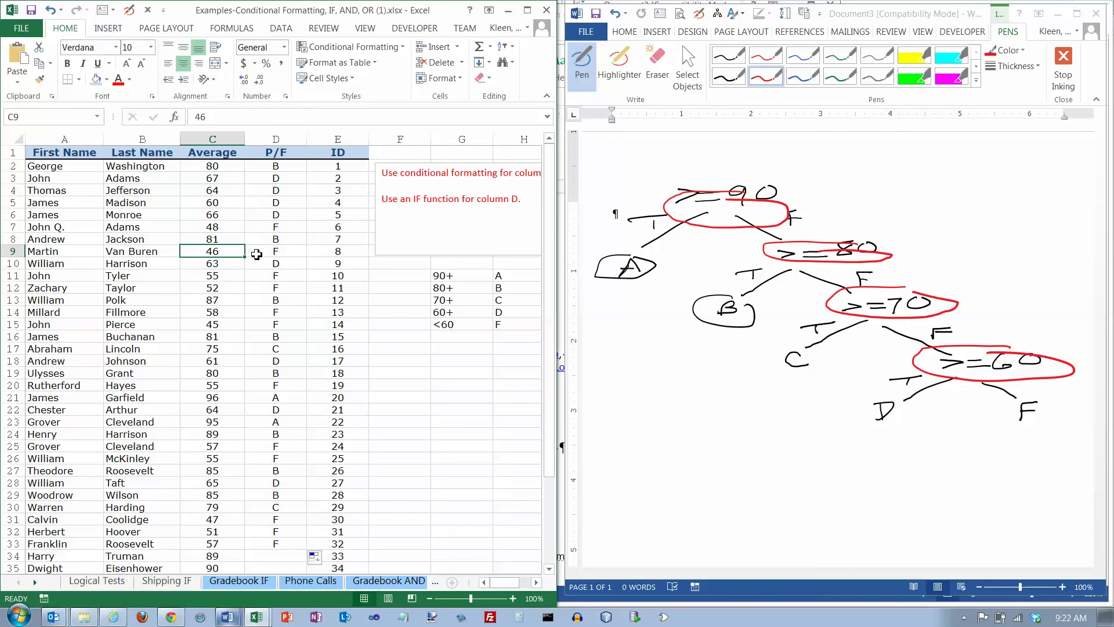
left_click(219, 266)
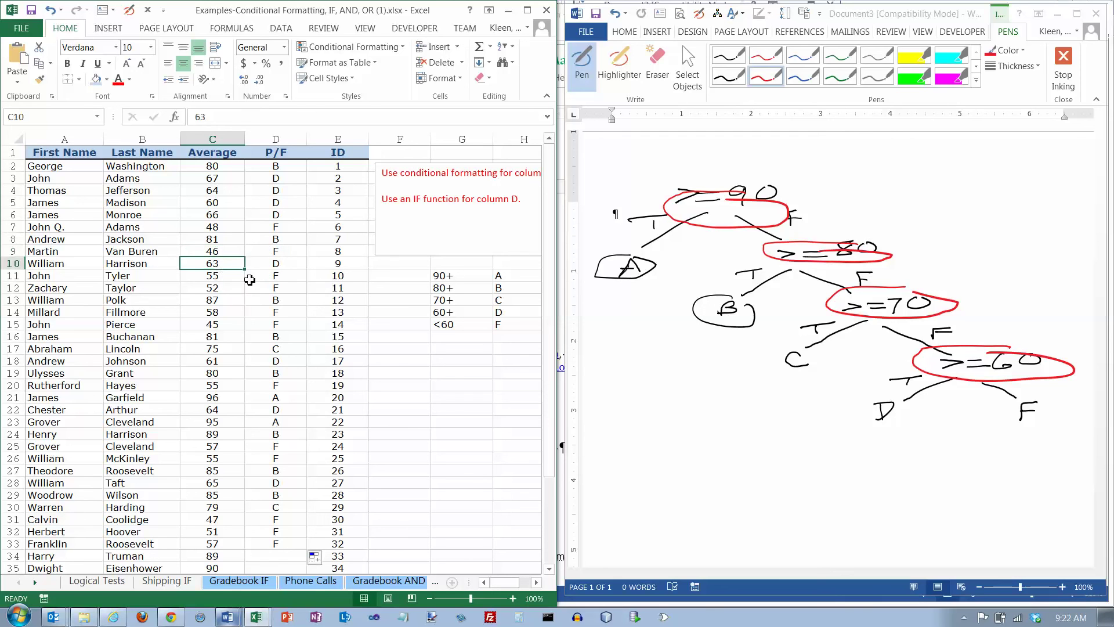
left_click(218, 301)
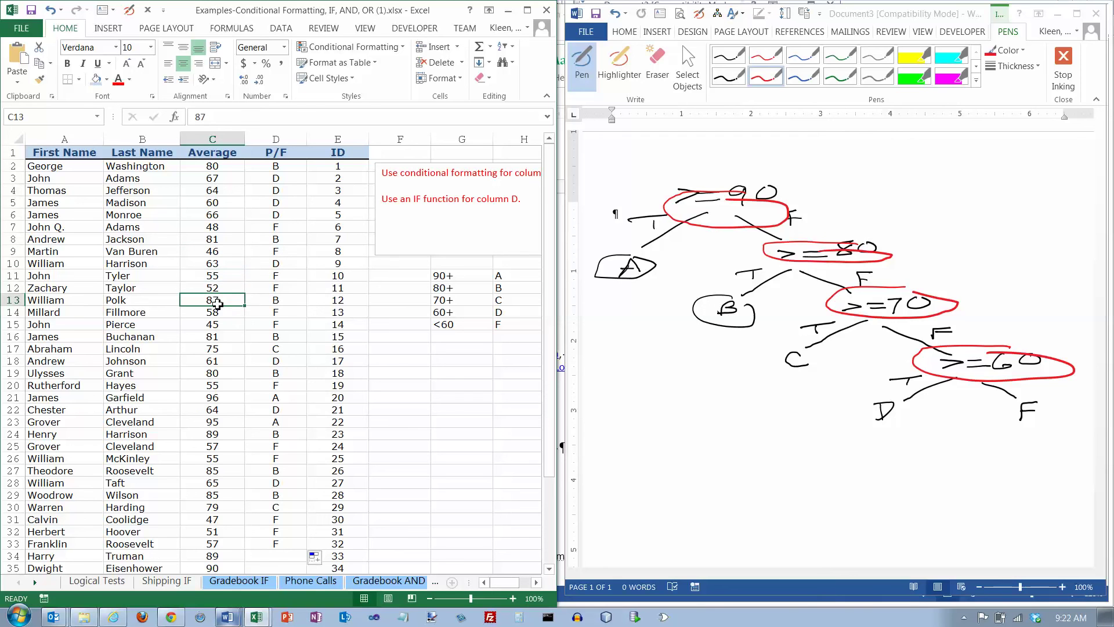
left_click(213, 349)
left_click(213, 400)
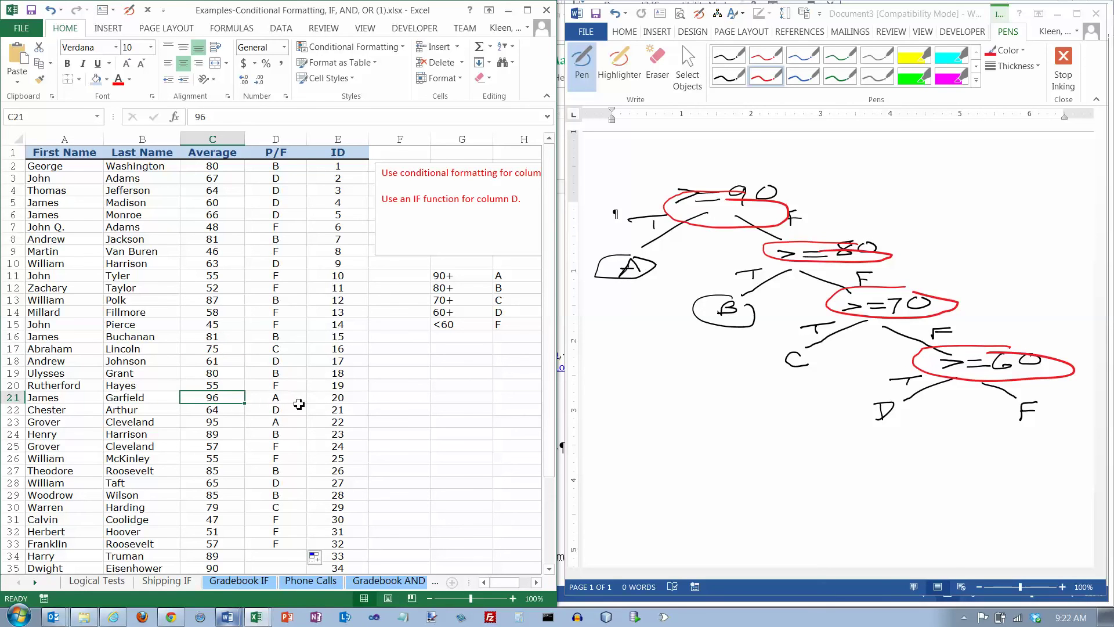
left_click(287, 167)
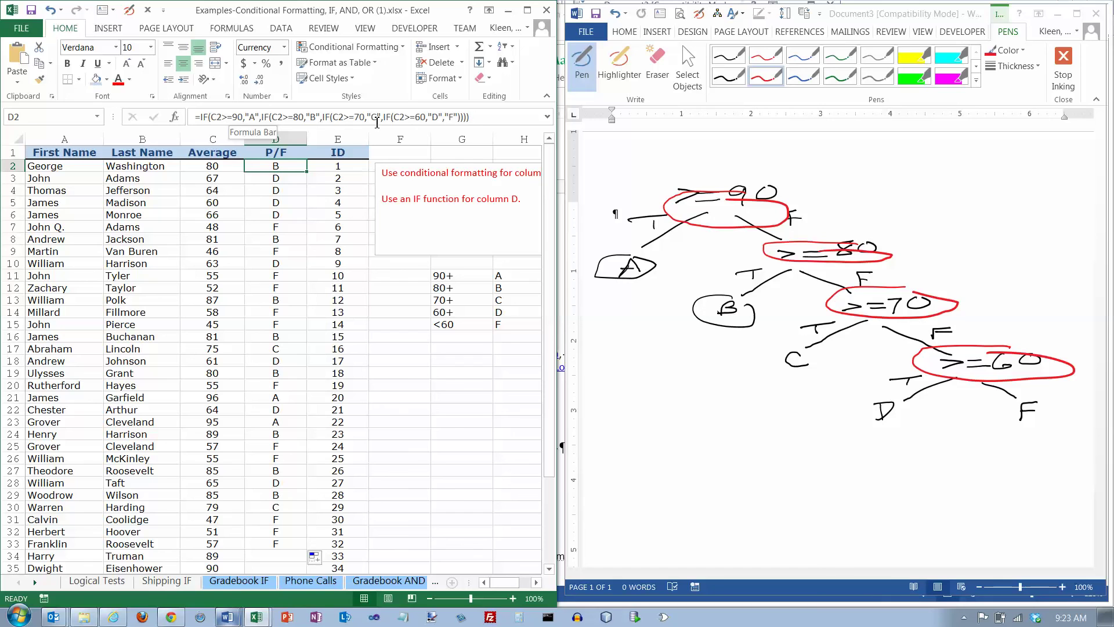
- Edit D2's formula in the formula bar, stepping through the 90 threshold and "A" result
left_click(217, 118)
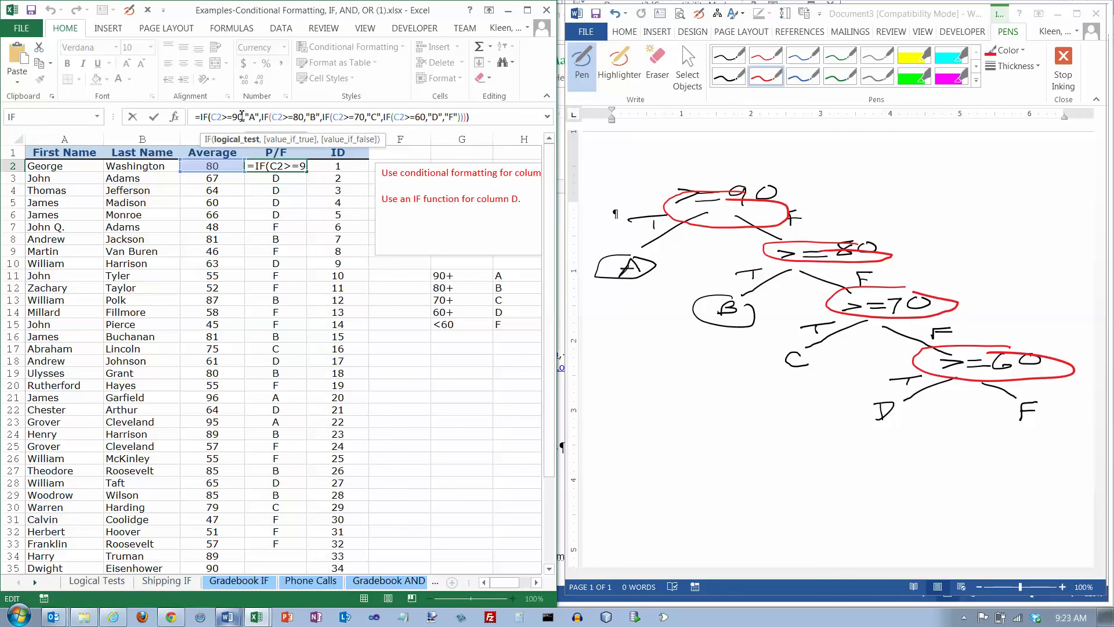
left_click(244, 116)
left_click(250, 117)
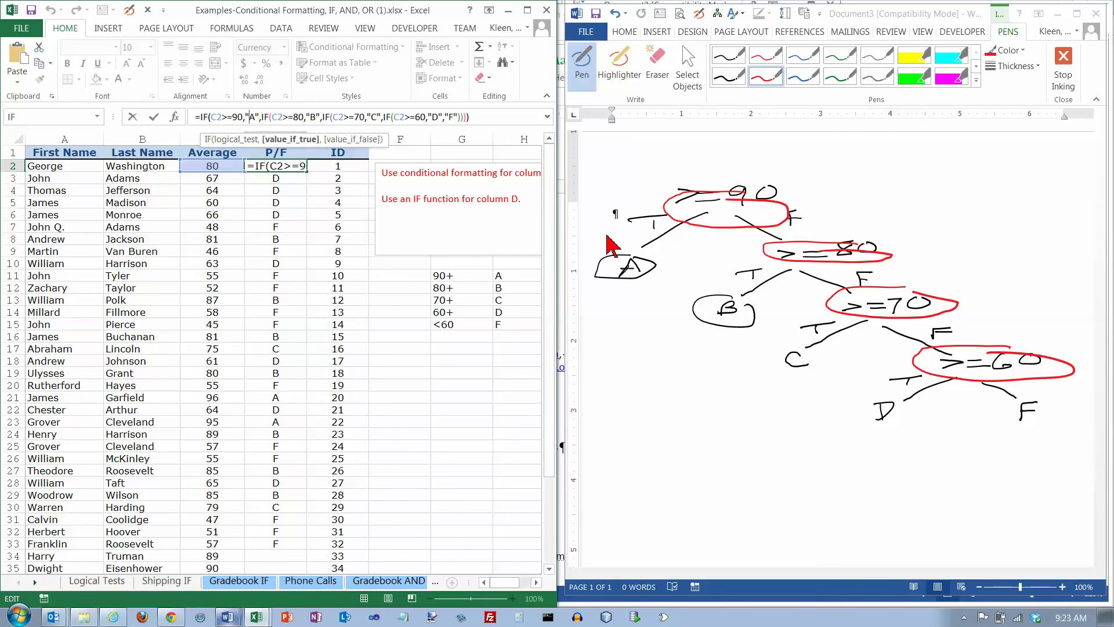